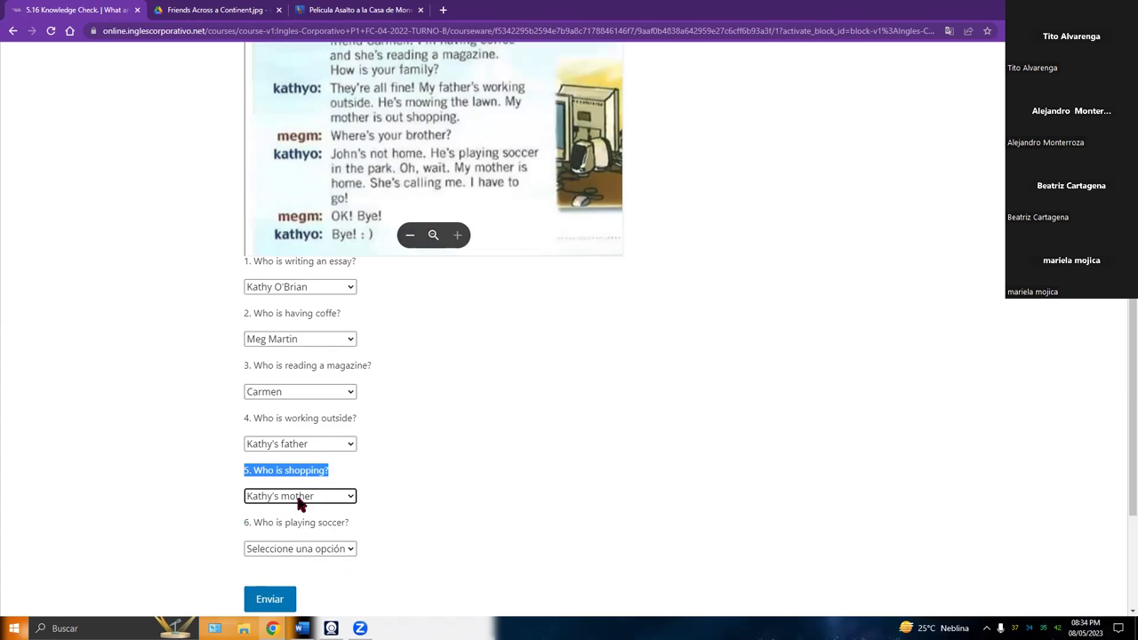
Select the brother's name as the answer to question 6, who is playing soccer, and submit the Knowledge Check.
drag(243, 525, 369, 526)
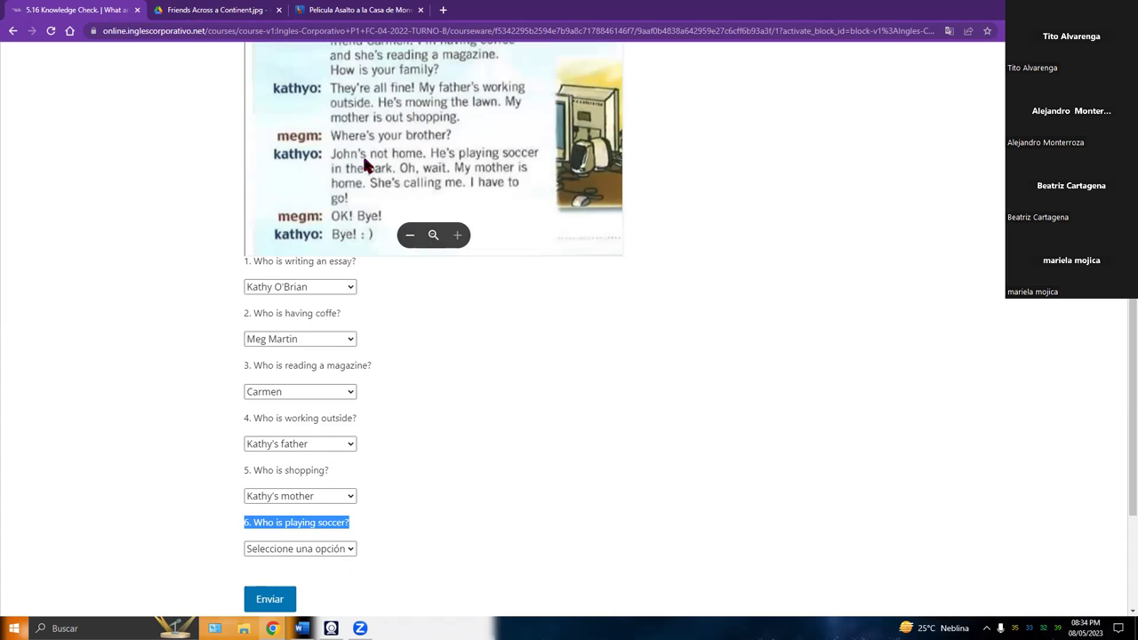
click(332, 548)
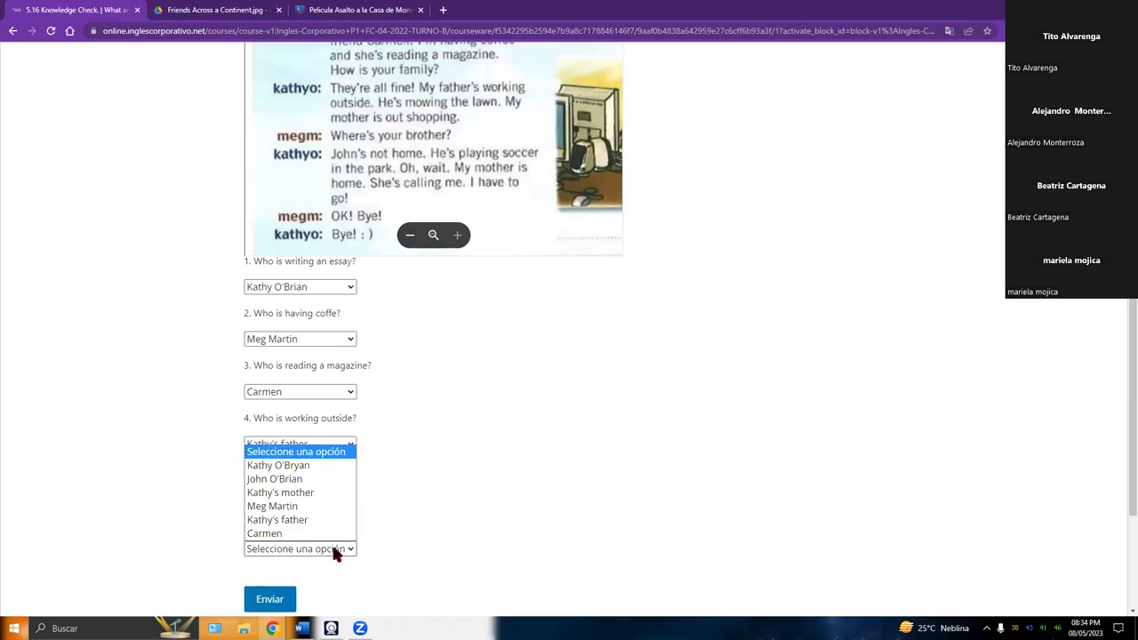
click(302, 480)
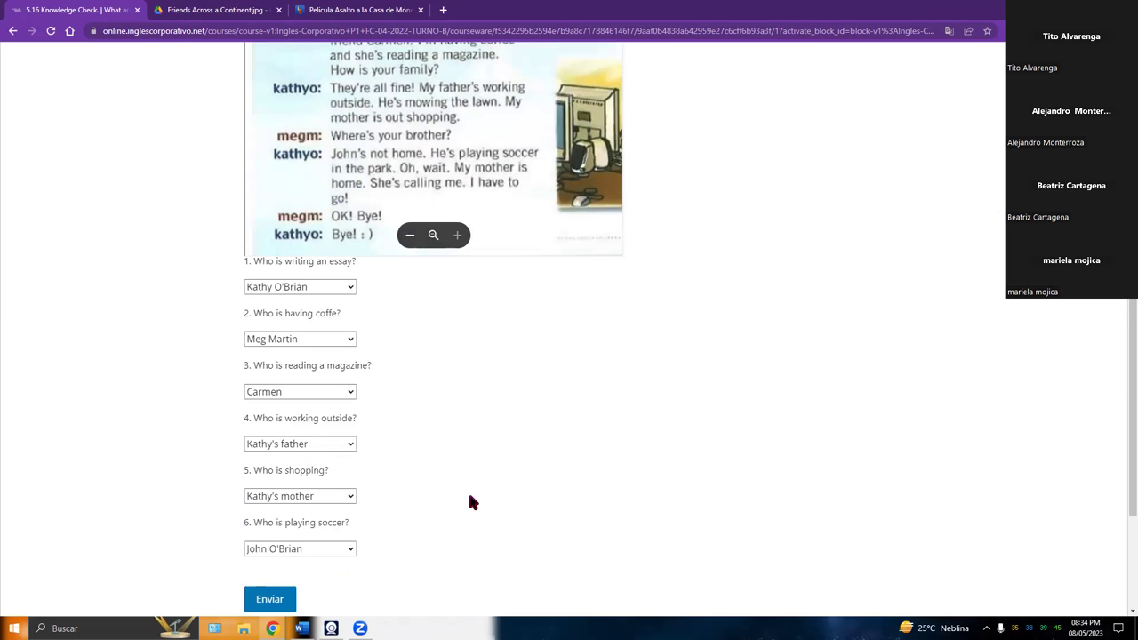
scroll(468, 488, down, 2)
click(274, 484)
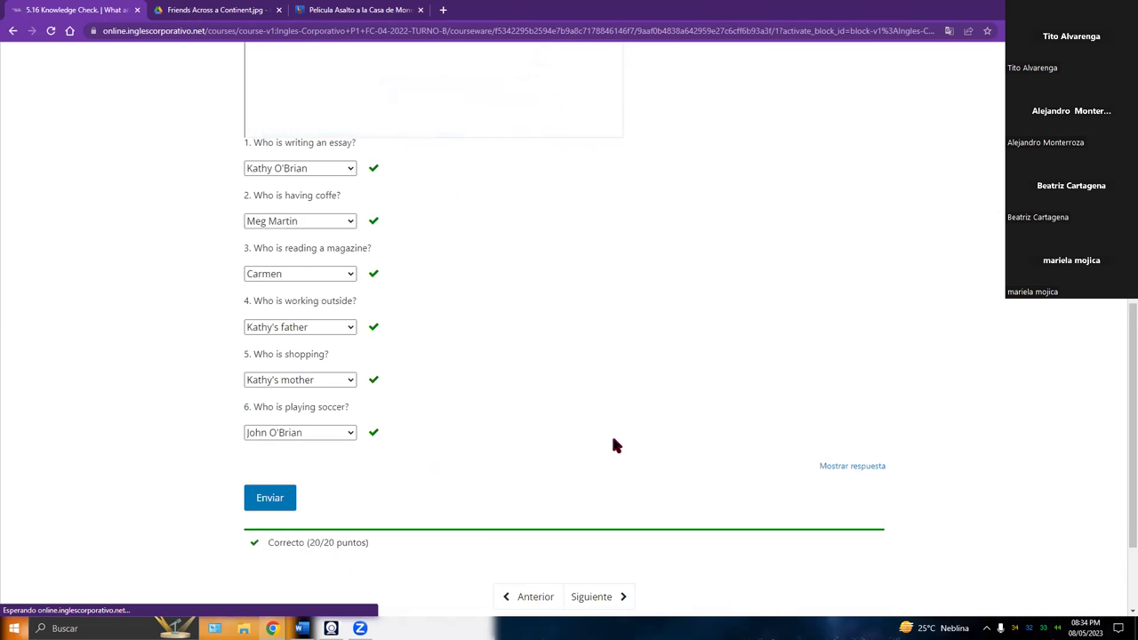
Leave the graded 5.16 Knowledge Check and open the A. Listening page of the Final Exam.
scroll(613, 446, up, 8)
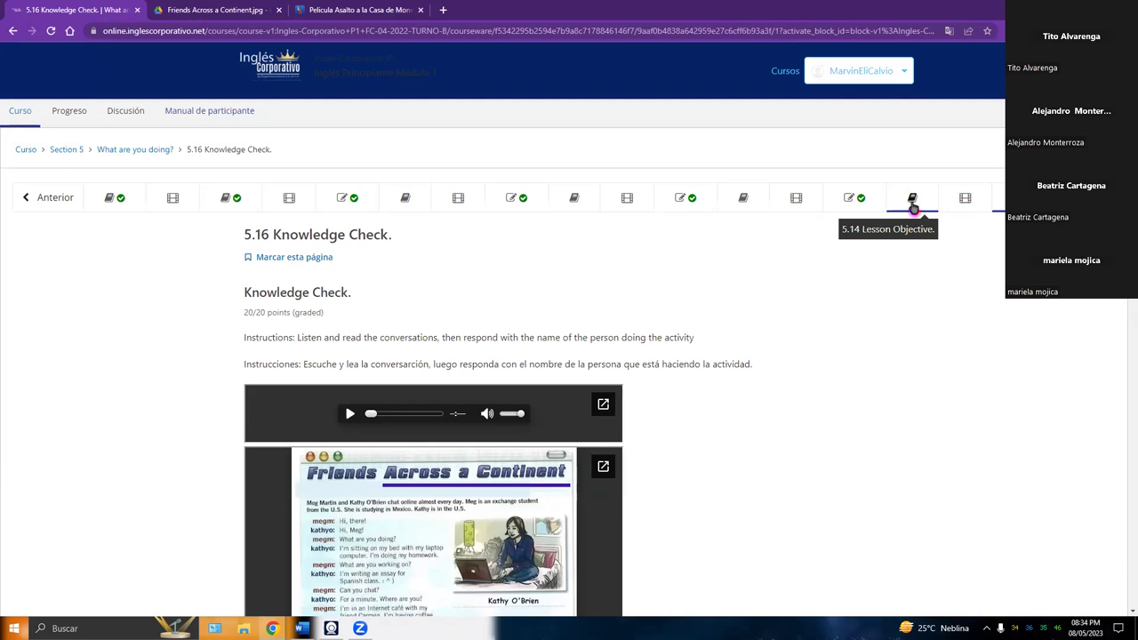
scroll(941, 351, down, 4)
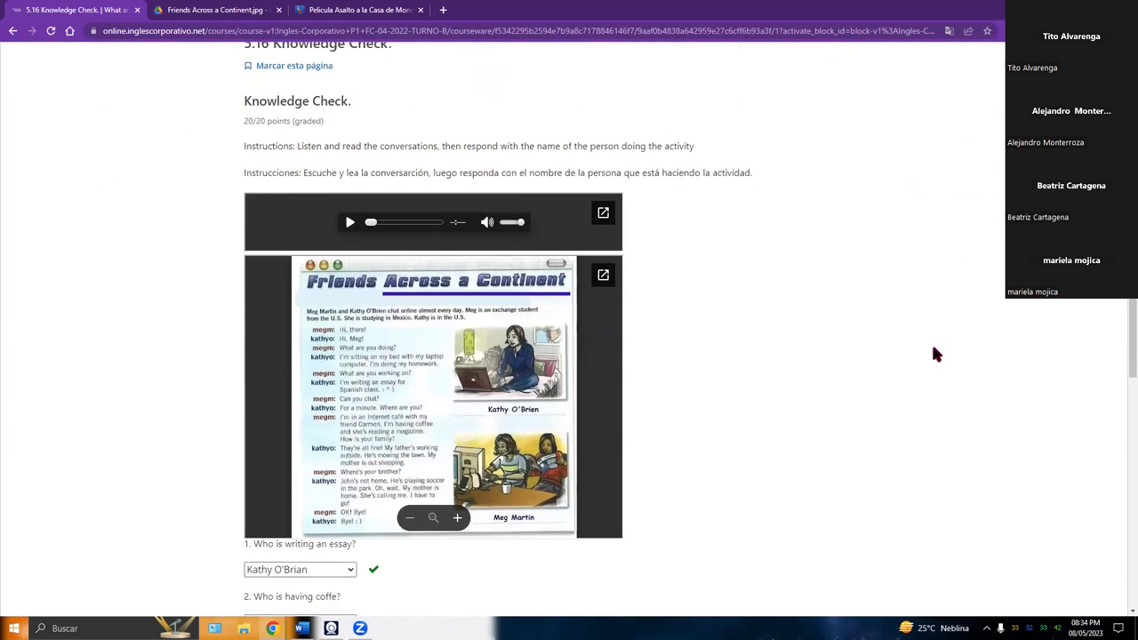
scroll(669, 205, up, 4)
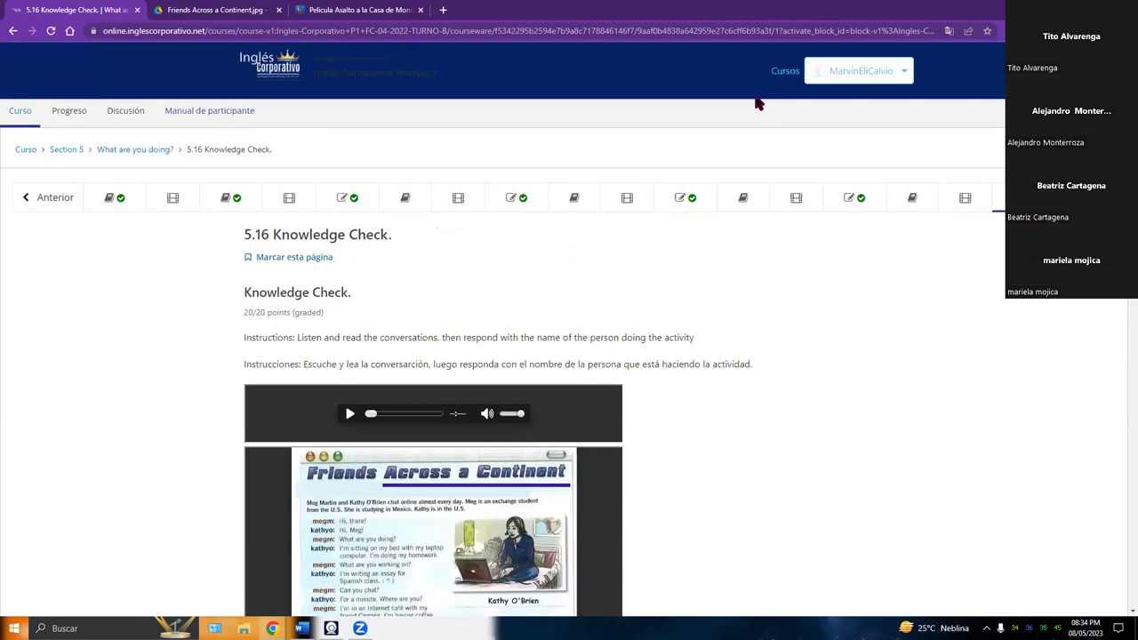
click(794, 200)
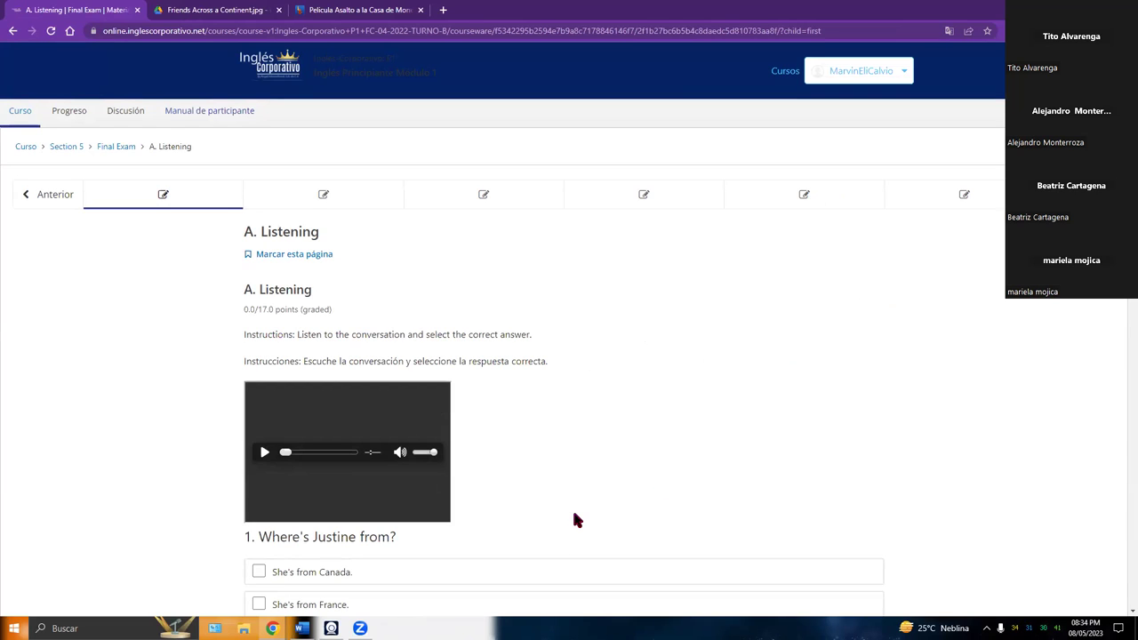
Close the Friends Across a Continent.jpg page.
click(254, 14)
drag(255, 14, 133, 153)
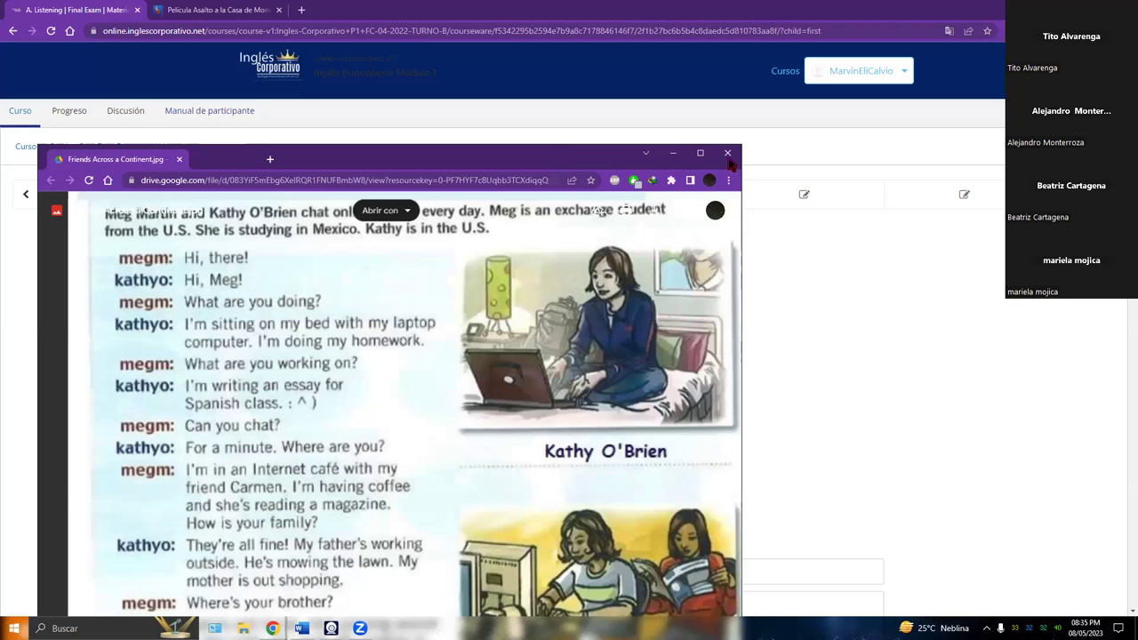
click(729, 158)
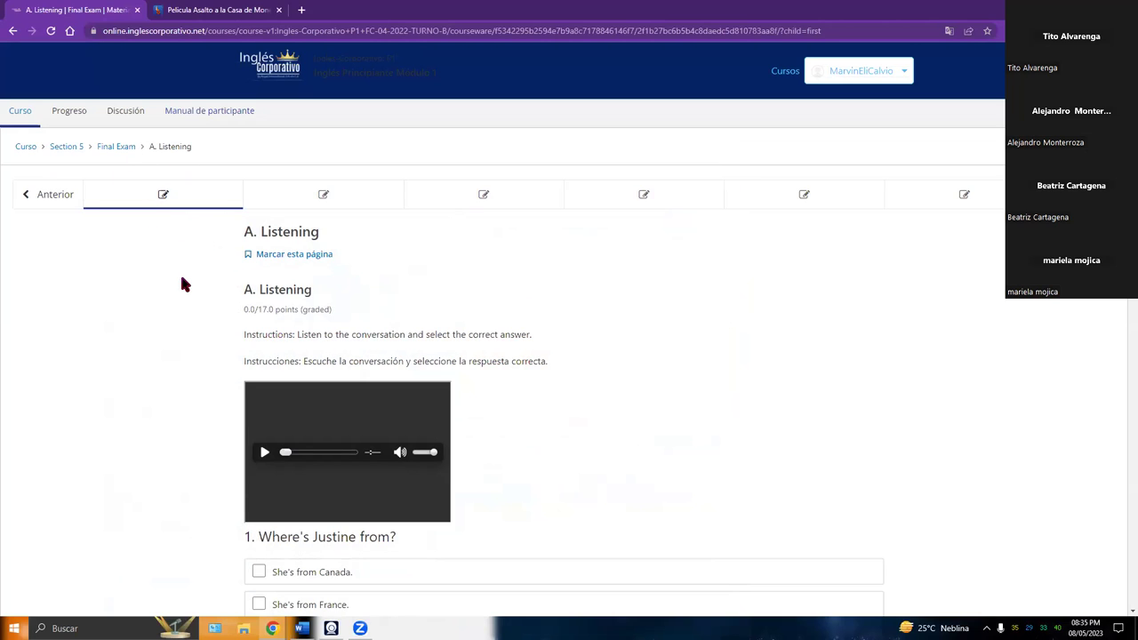
Open the listening audio in a separate window, shrink it, place it beside the exam questions and start playback.
scroll(176, 281, down, 2)
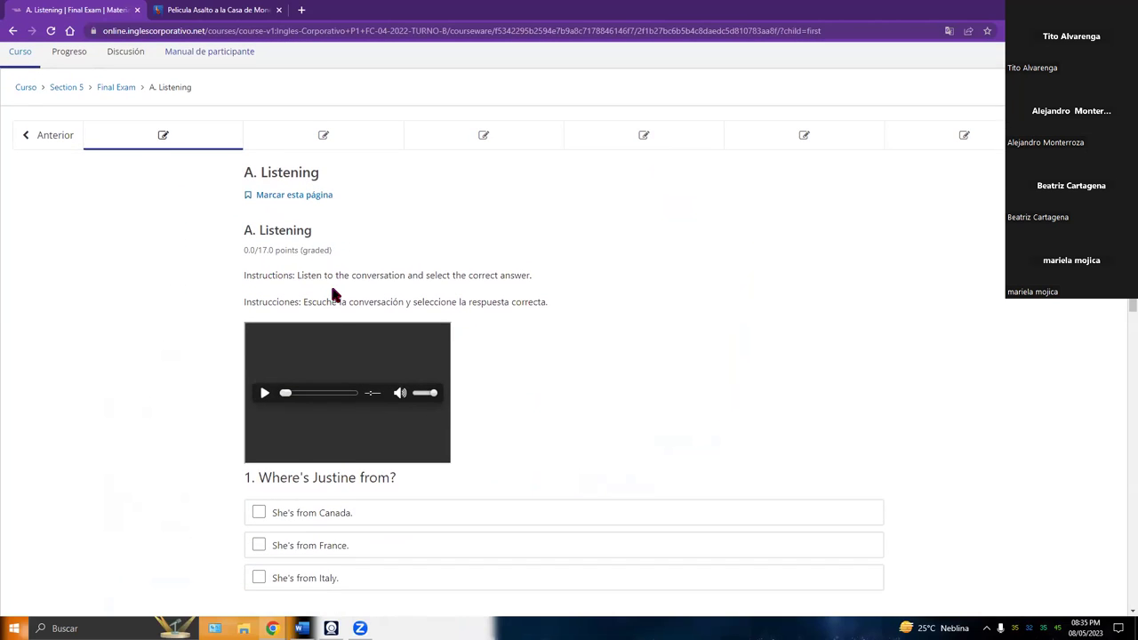
click(431, 283)
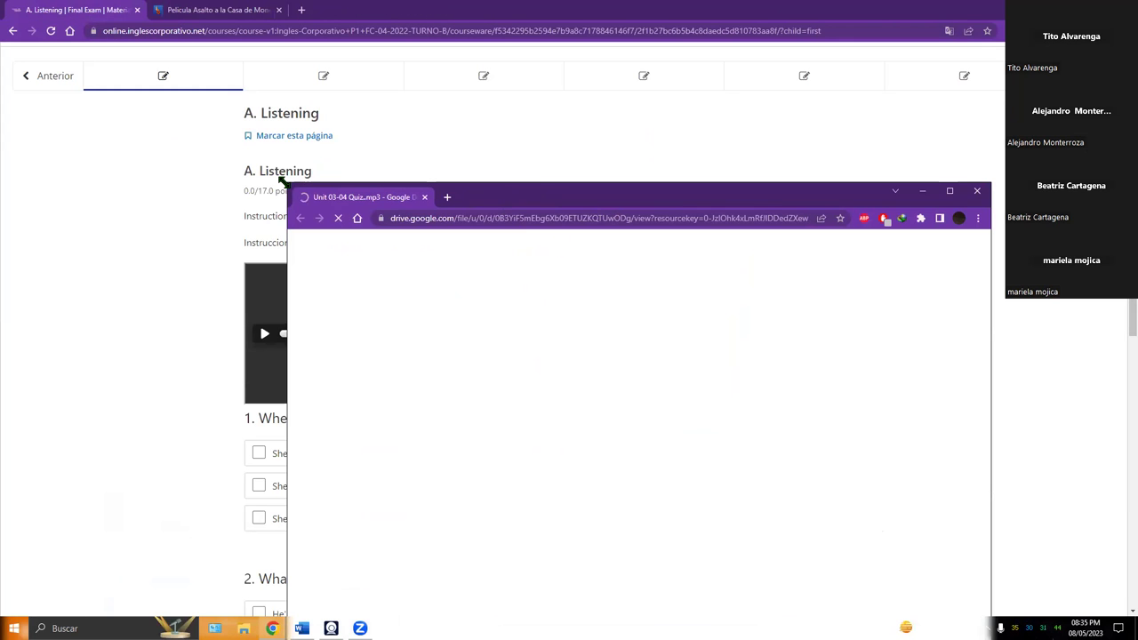
drag(288, 183, 694, 414)
drag(858, 427, 744, 179)
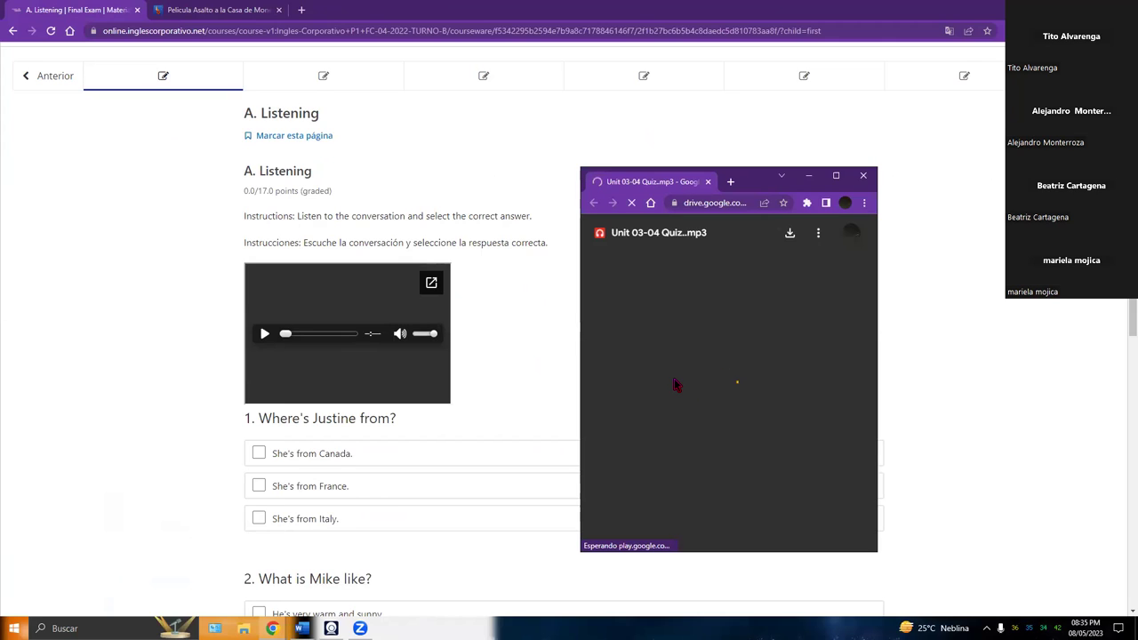
click(646, 324)
drag(752, 183, 841, 108)
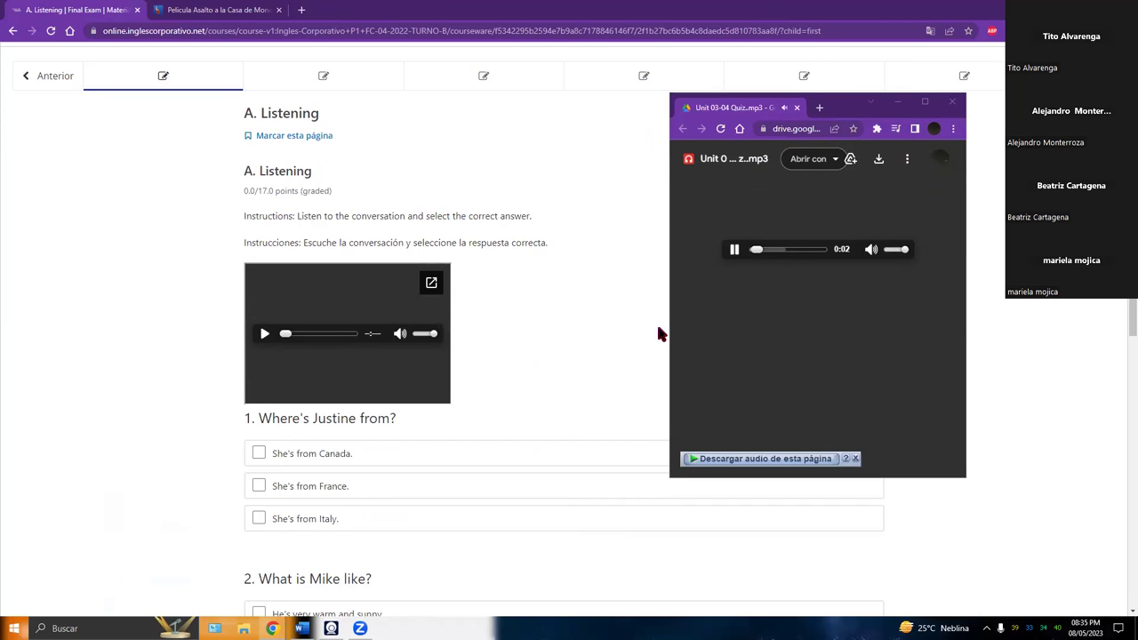
Answer question 1, where Justine is from, with "She's from Canada.".
scroll(560, 324, down, 2)
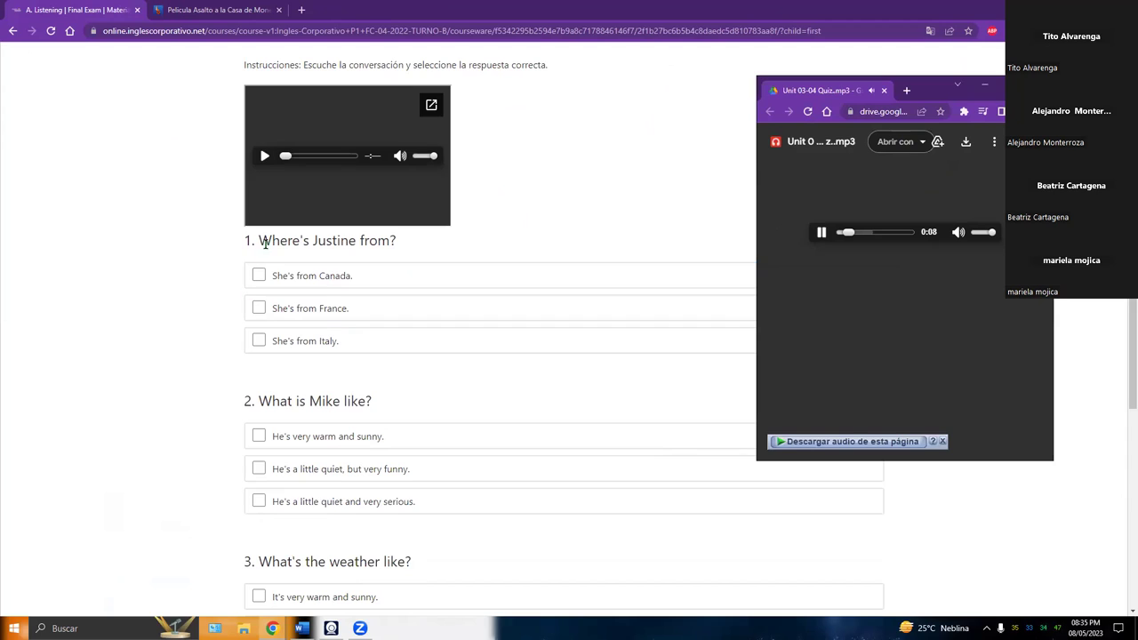
drag(242, 240, 407, 242)
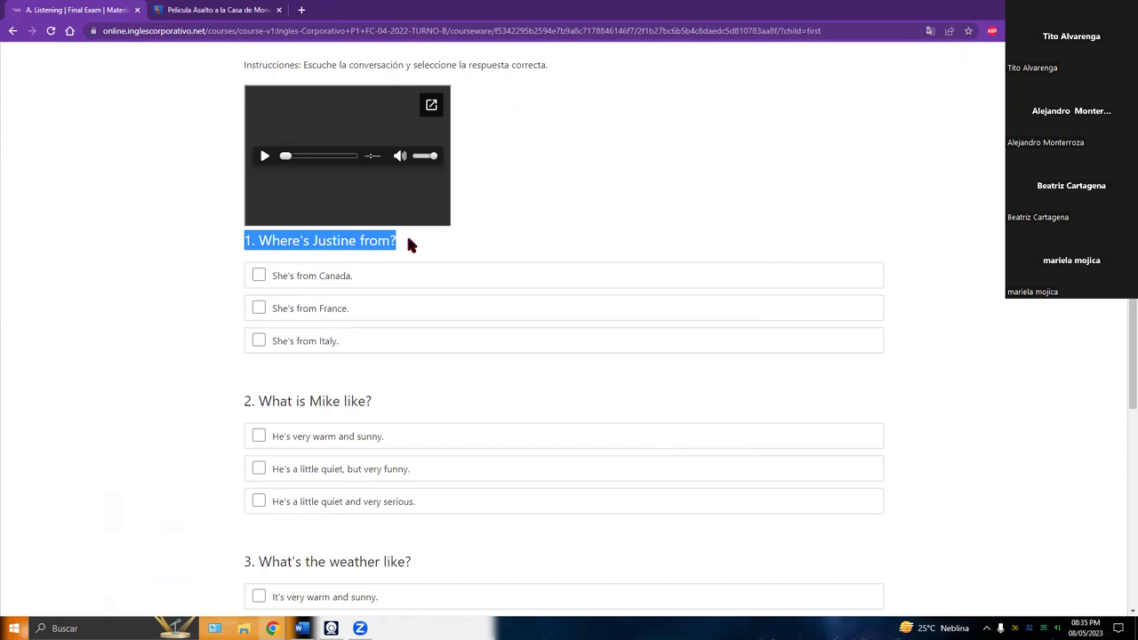
click(380, 273)
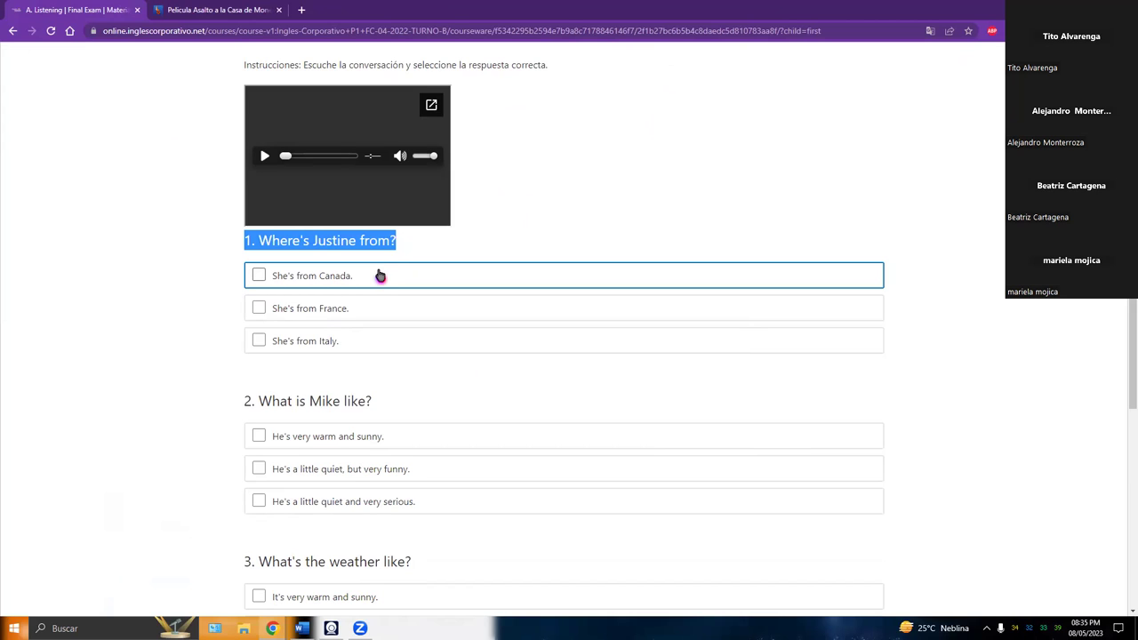
click(280, 277)
click(258, 275)
mouse_move(301, 628)
click(200, 347)
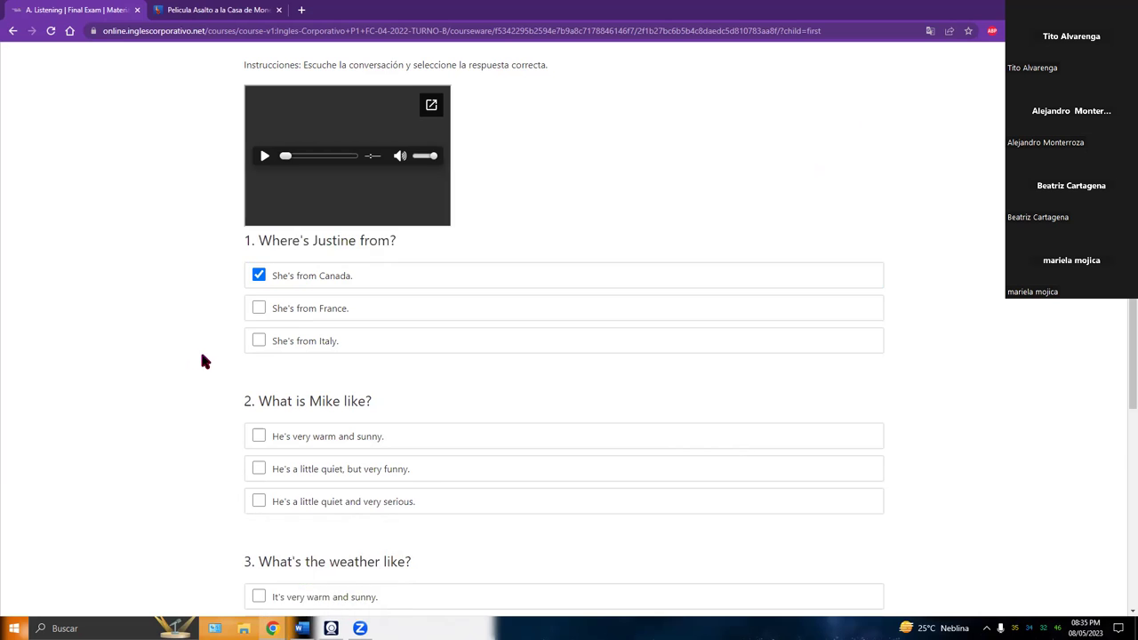
Answer question 2 with "He's a little quiet, but very funny." and question 3 with "It's raining, but It's warm.".
scroll(200, 347, down, 2)
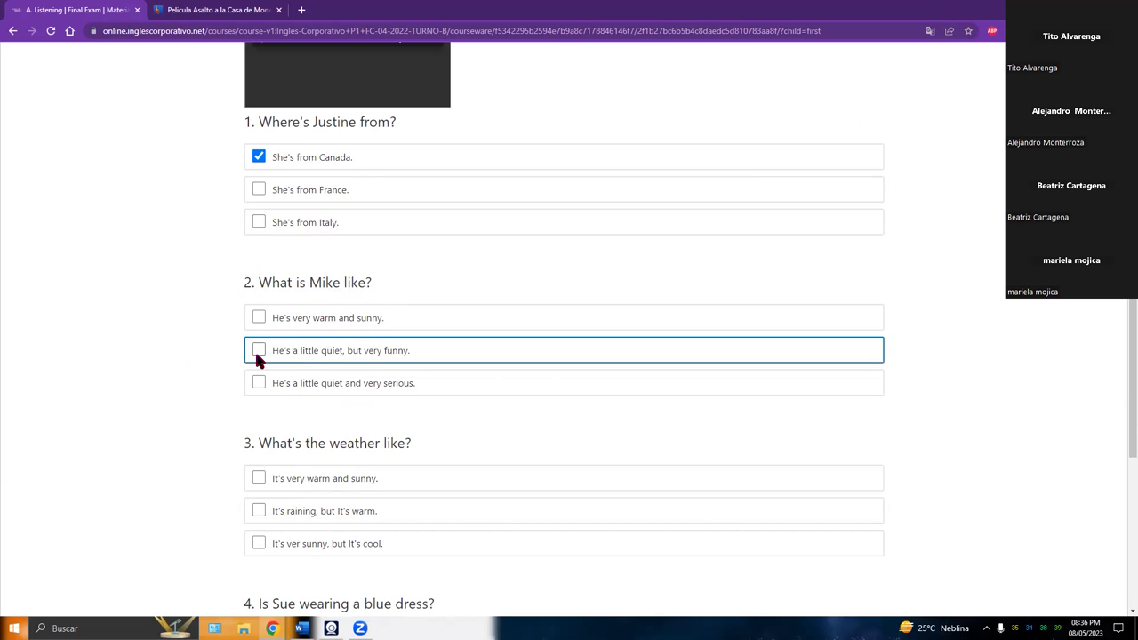
scroll(221, 391, down, 1)
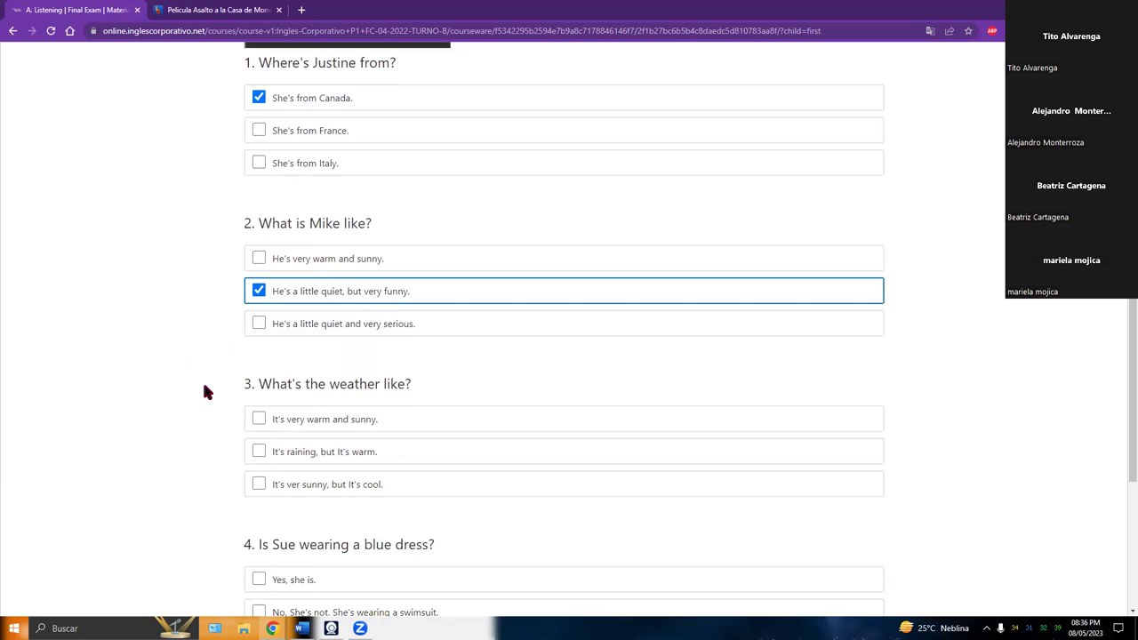
scroll(205, 391, down, 2)
drag(245, 265, 449, 265)
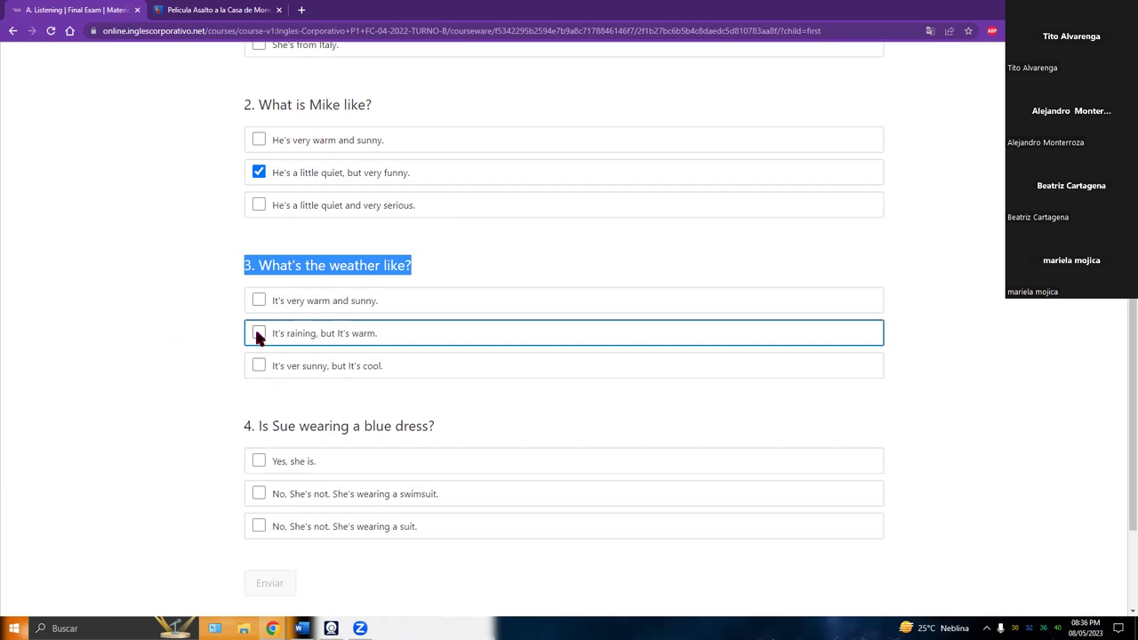
Replay the last part of the Unit 03-04 Quiz audio to find the answer to question 4 about the blue dress.
scroll(208, 384, down, 2)
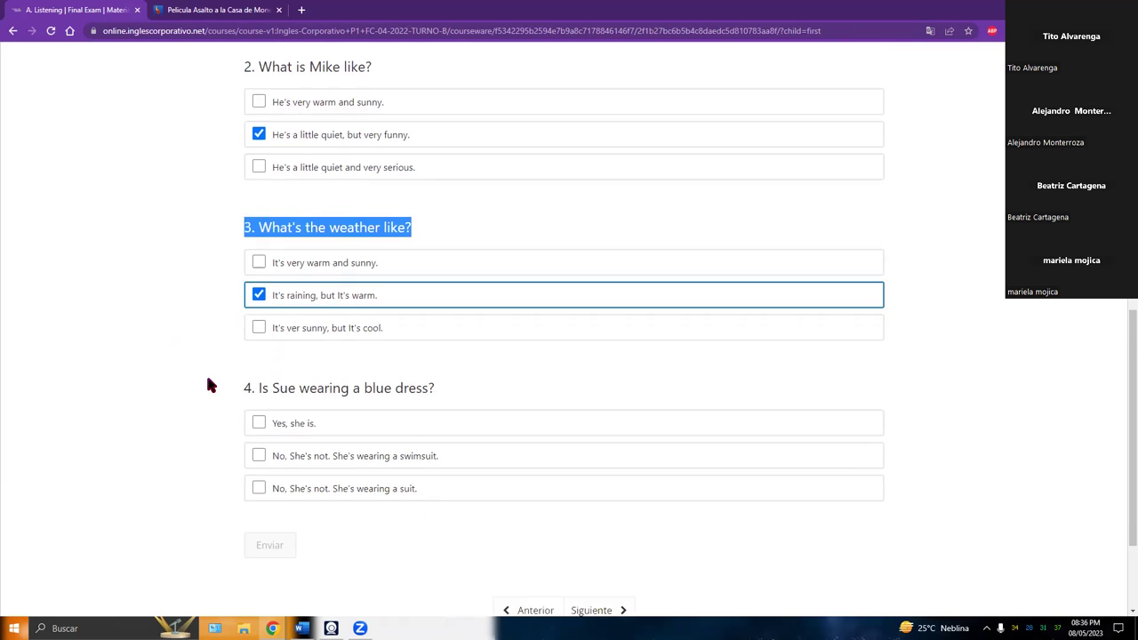
drag(245, 251, 447, 252)
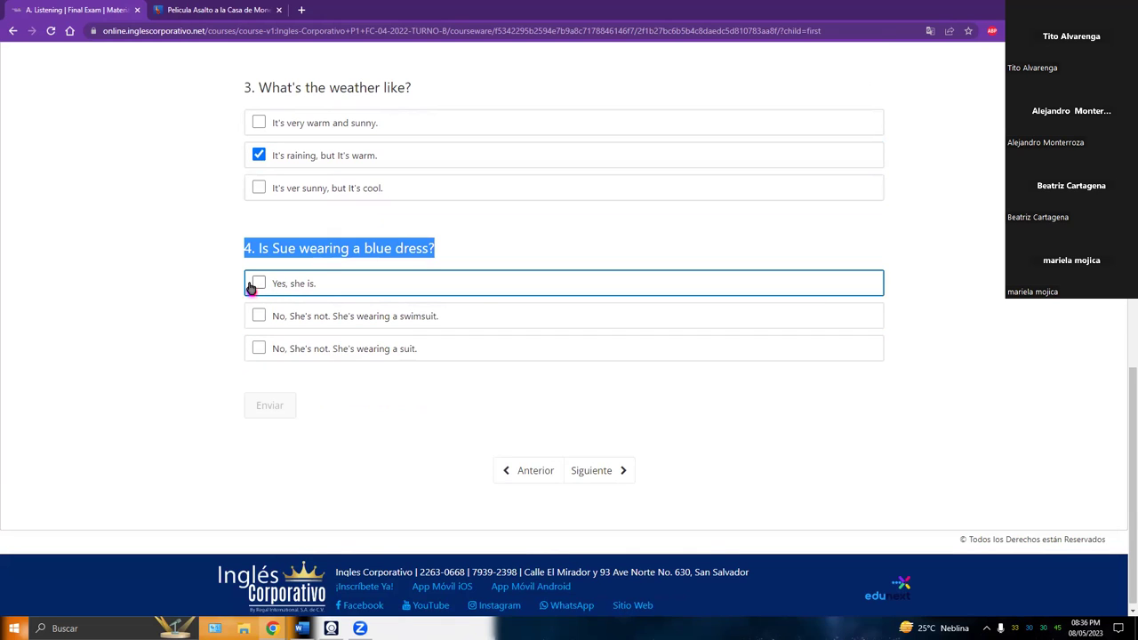
click(211, 286)
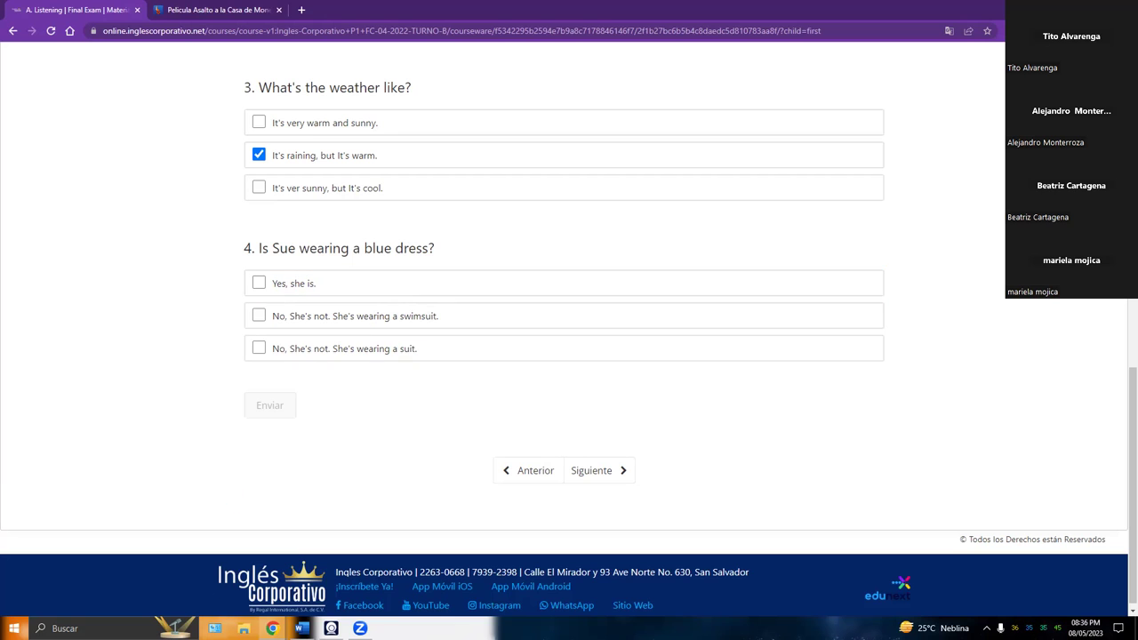
mouse_move(272, 629)
click(361, 579)
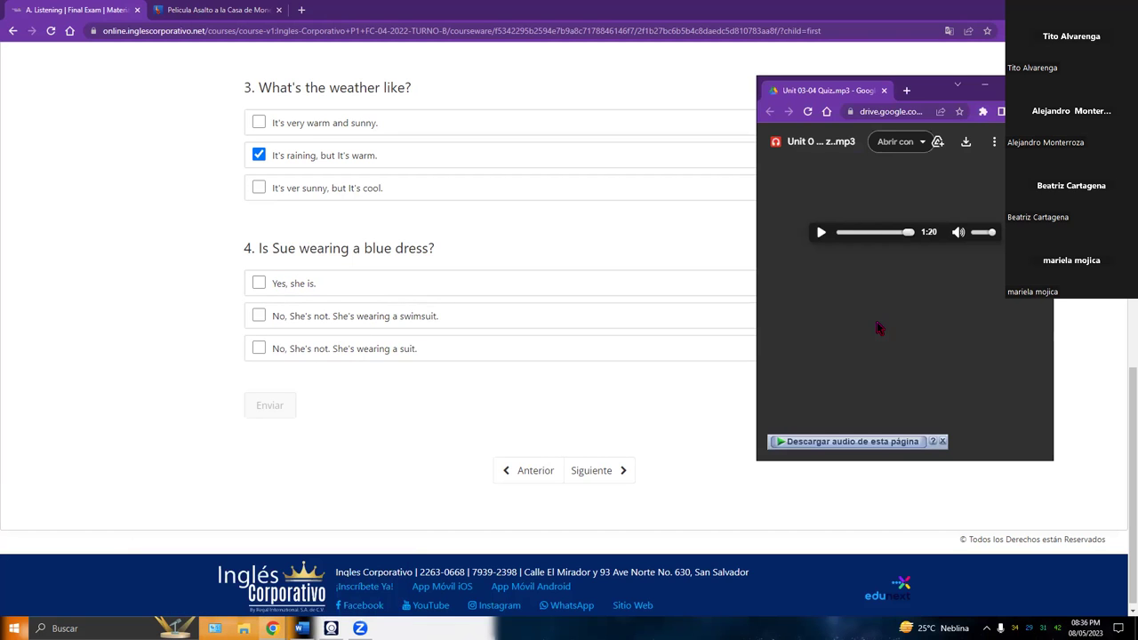
click(891, 238)
click(820, 233)
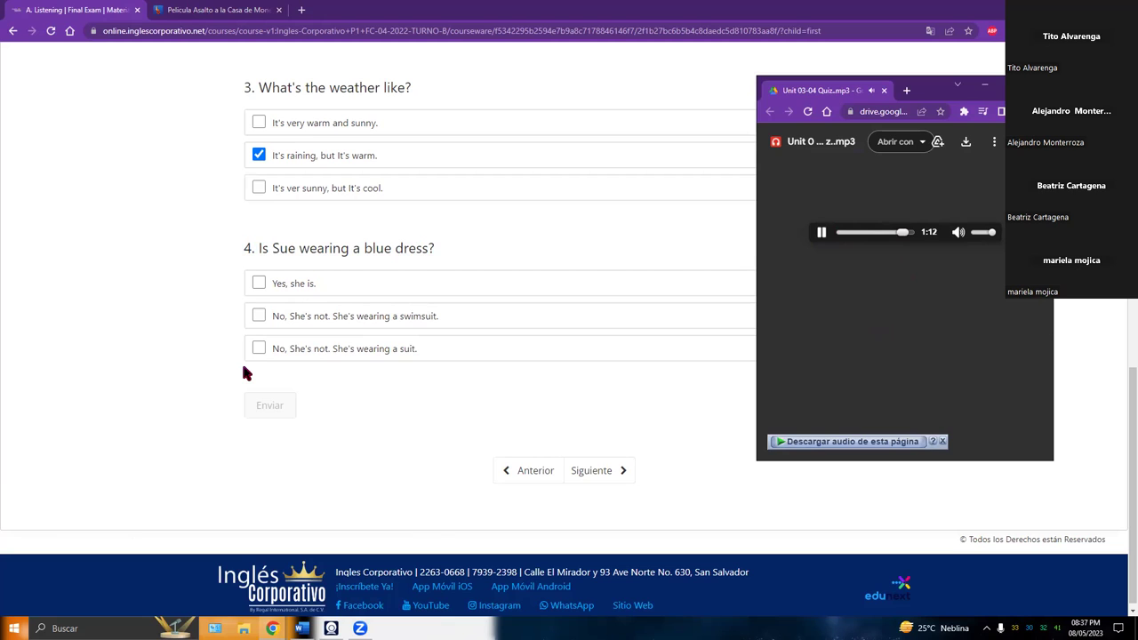
Answer question 4 with "No, She's not. She's wearing a suit." and submit the listening answers.
click(272, 348)
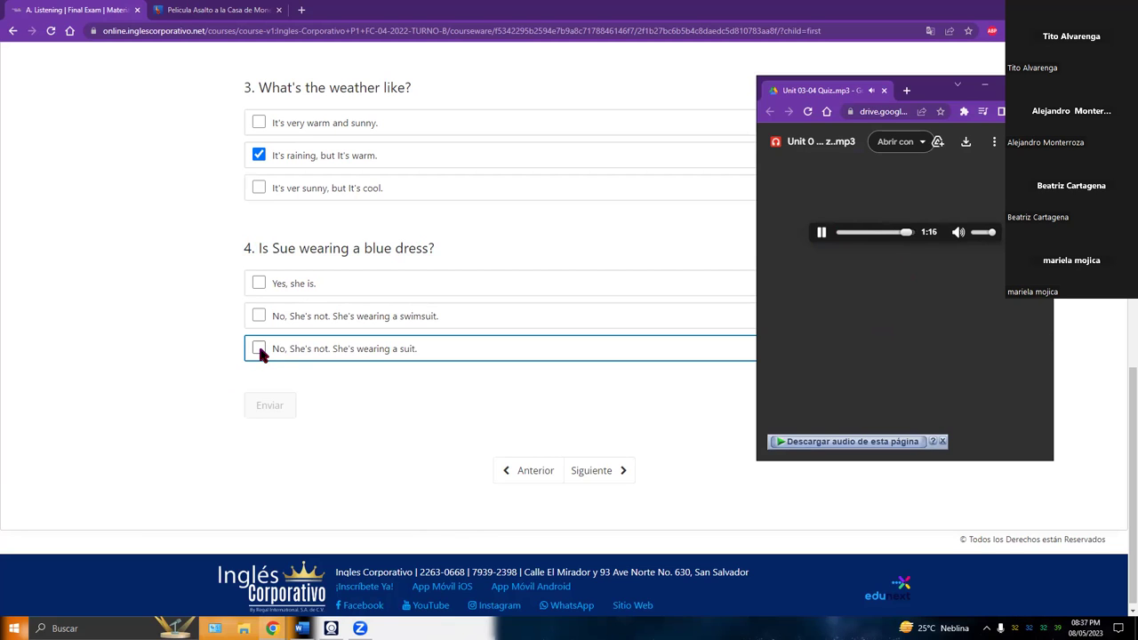
click(259, 349)
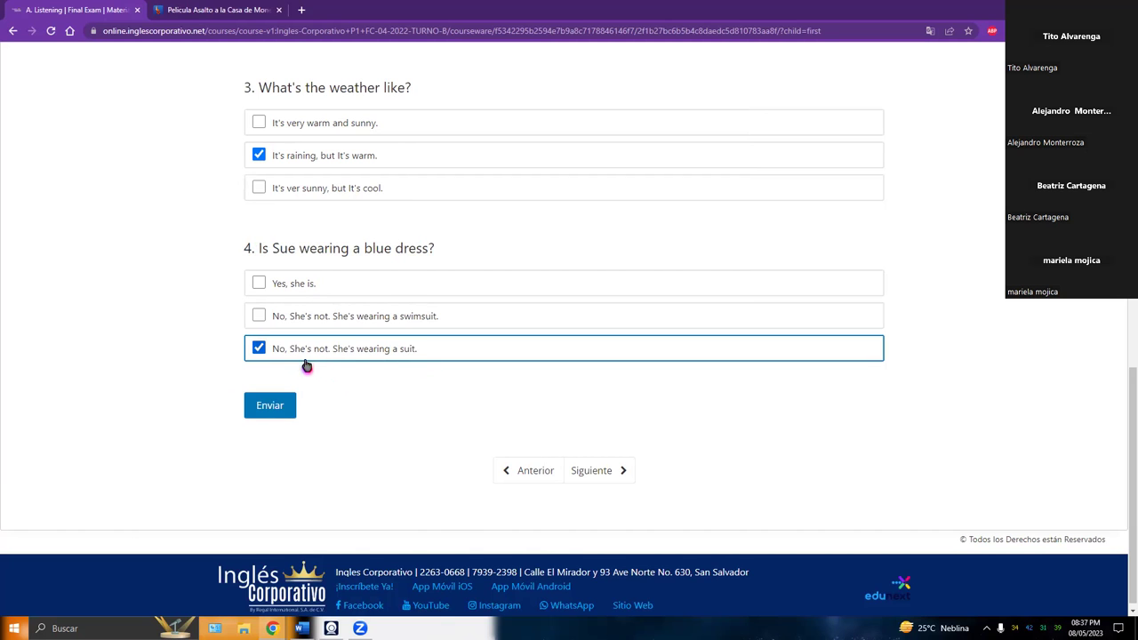
scroll(166, 405, up, 3)
scroll(140, 411, up, 1)
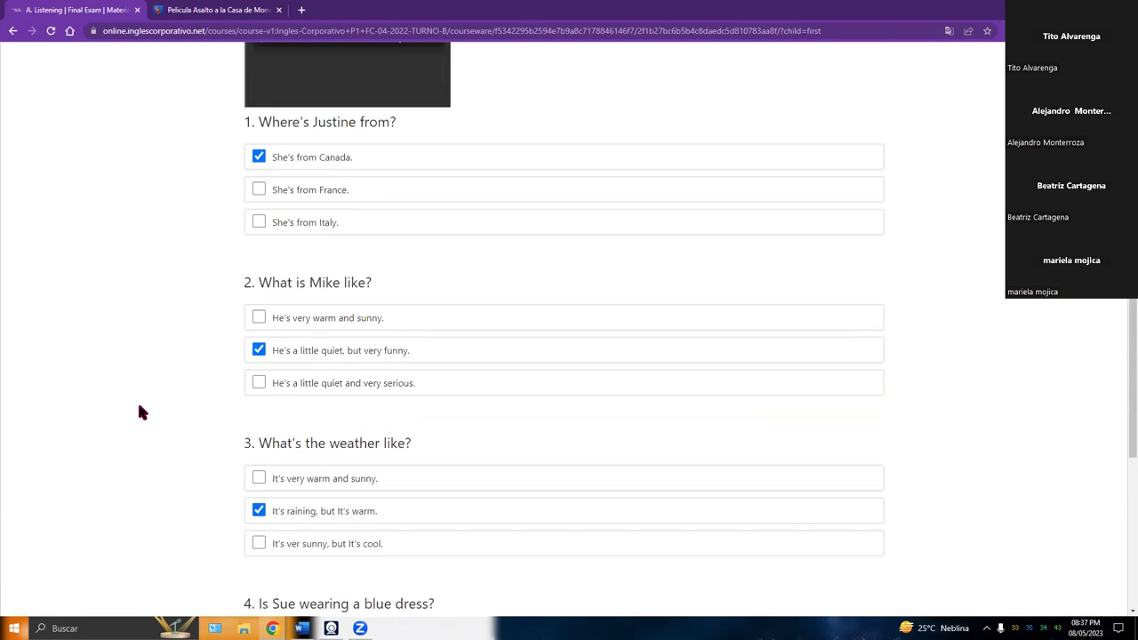
scroll(140, 411, down, 4)
click(299, 467)
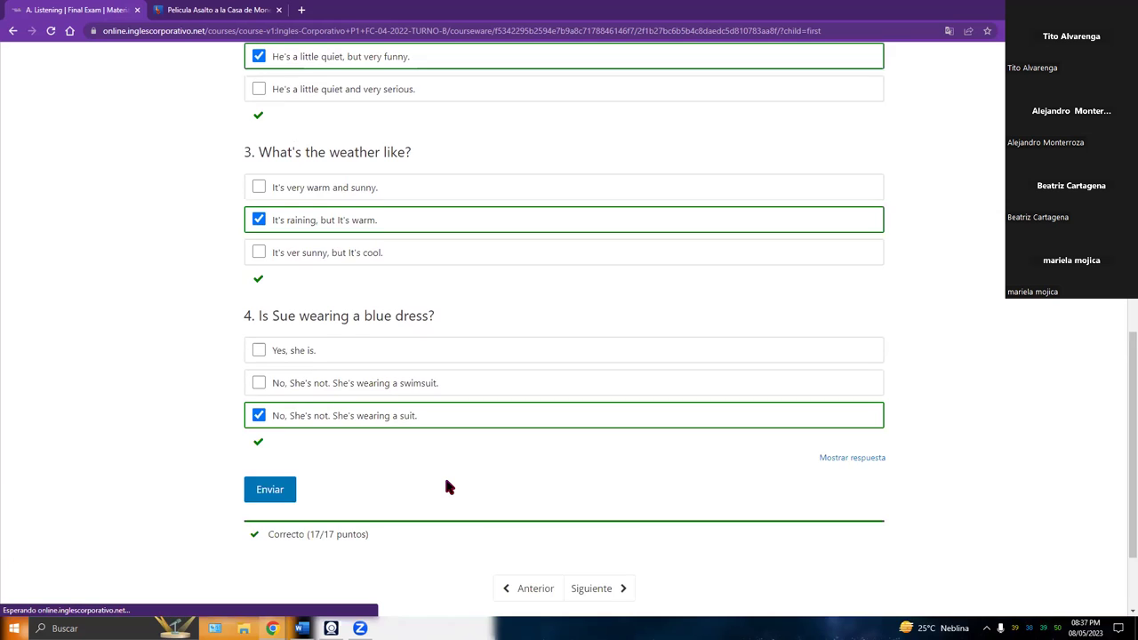
Review the graded listening answers and move on to section B, Read the answers, of the Final Exam.
scroll(806, 517, up, 4)
scroll(803, 510, up, 2)
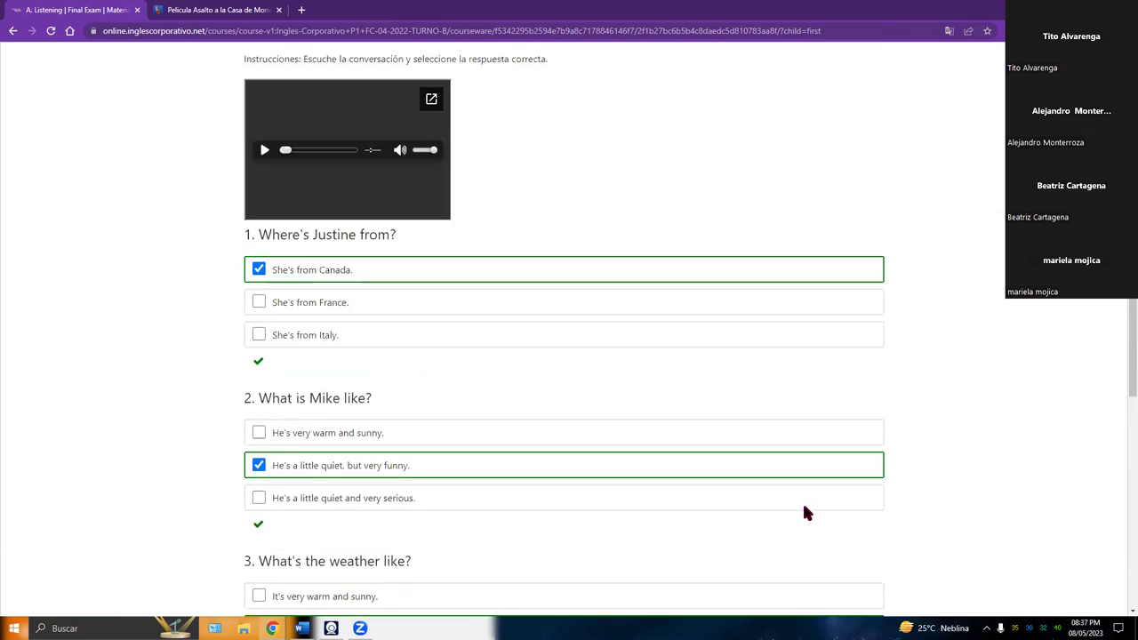
scroll(804, 510, down, 6)
click(618, 469)
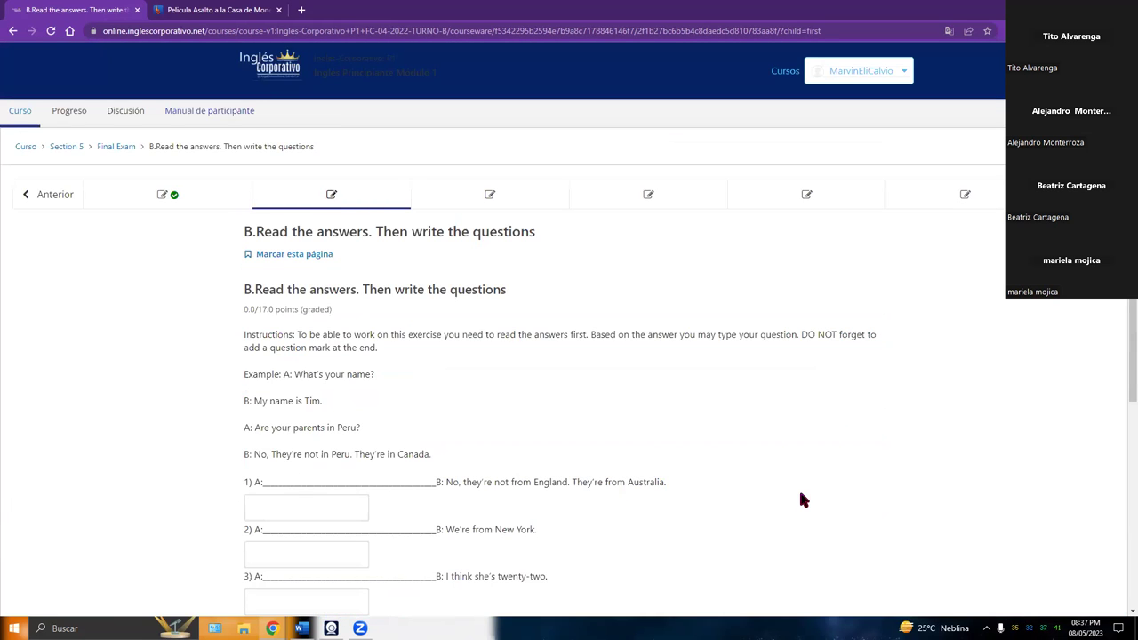
Write "are they from England?" as the question for item 1 of section B.
scroll(426, 321, down, 2)
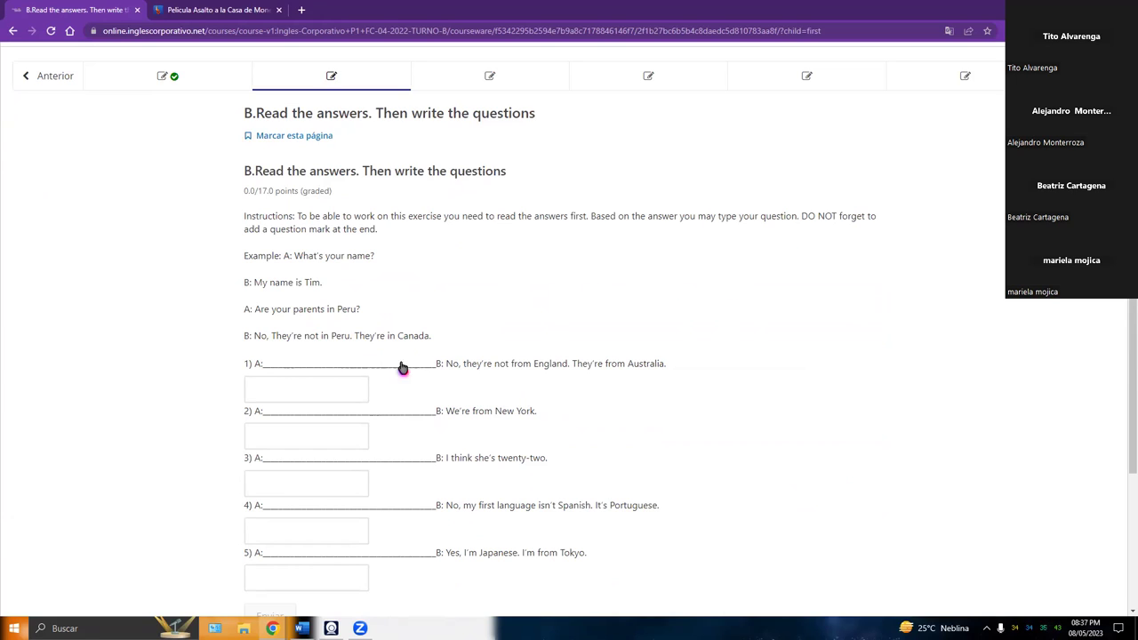
click(328, 387)
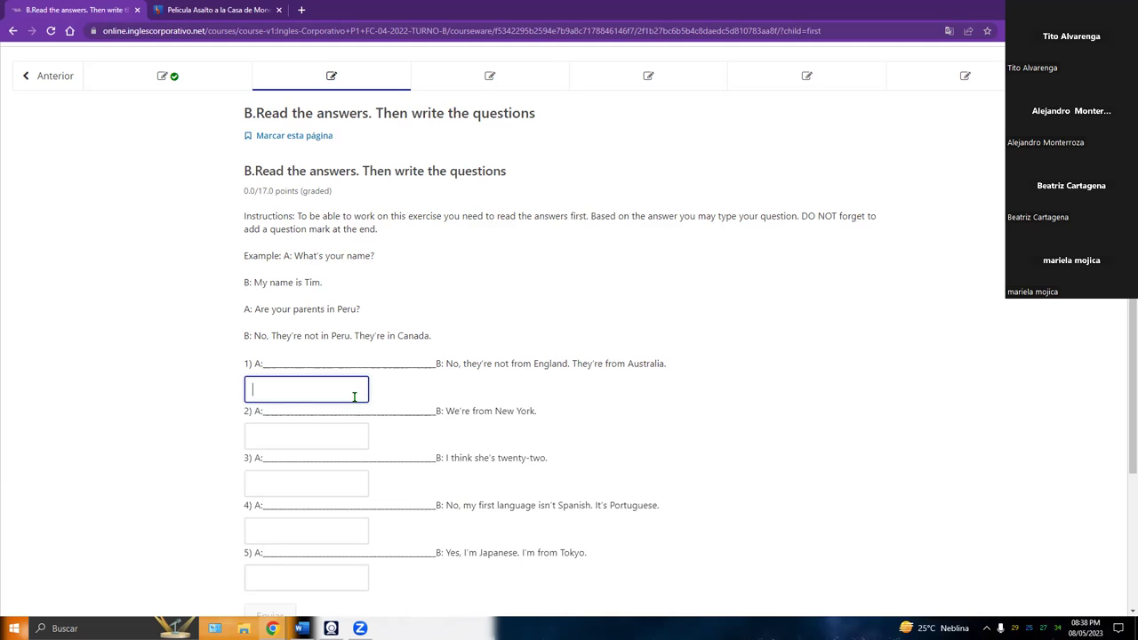
text(are yhey)
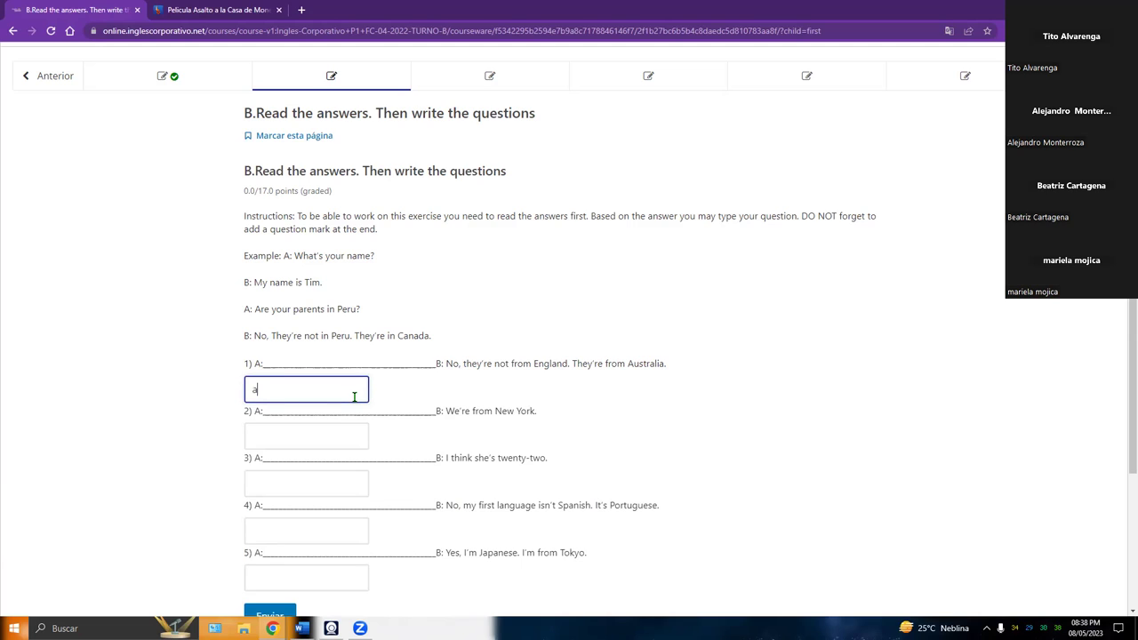
key(BackSpace)
key(BackSpace)
key(BackSpace)
key(BackSpace)
text(they from England?)
Write "Where are we from?" as the question for item 2, answered by "We're from New York.".
scroll(467, 423, down, 2)
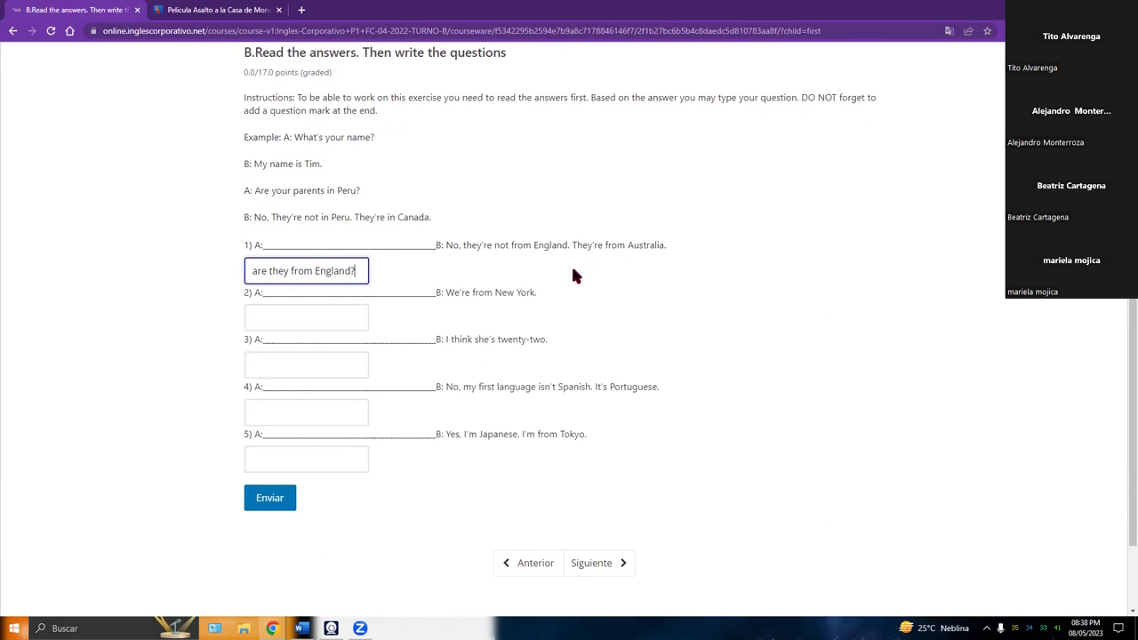
click(281, 314)
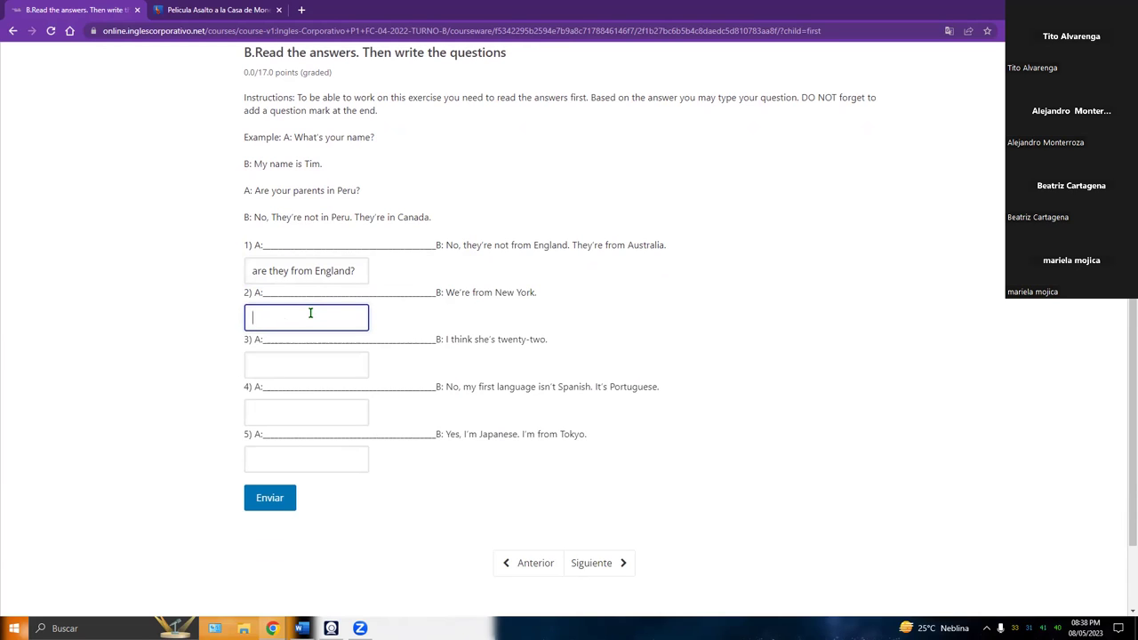
text(Are)
key(BackSpace)
text(Wha)
key(BackSpace)
text(ere are ev)
key(BackSpace)
key(BackSpace)
text(we from?)
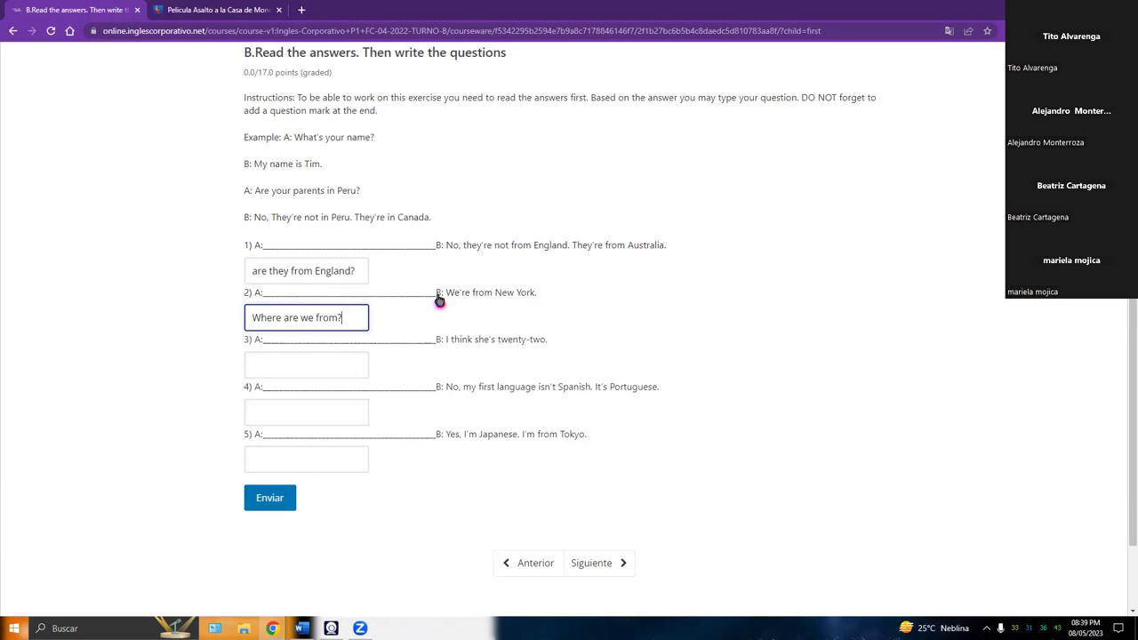
Replace "we" with "you" in the question for item 2 so it reads "Where are you from?".
scroll(237, 334, down, 1)
click(198, 329)
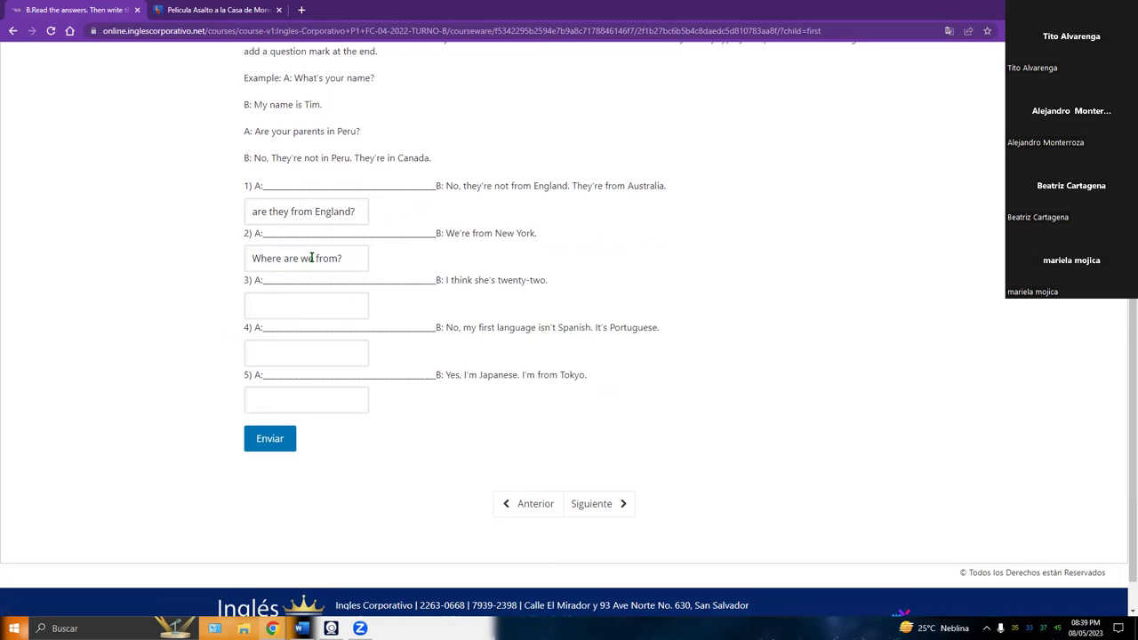
drag(314, 259, 301, 259)
click(226, 308)
double_click(305, 258)
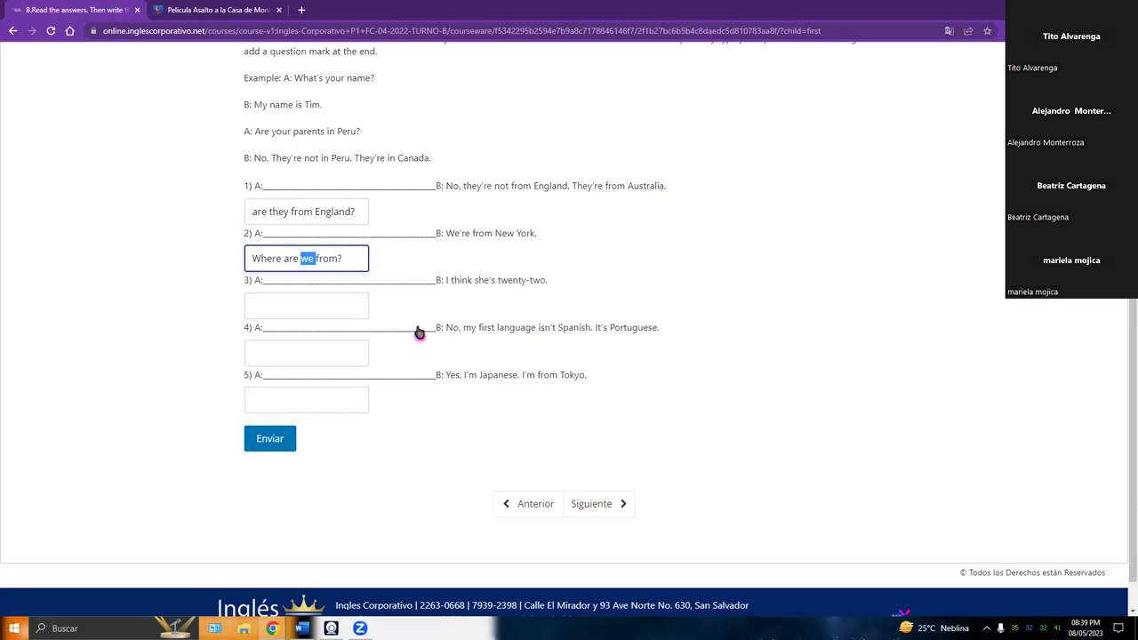
text(you)
Write "how old is she?" as the question for item 3.
click(248, 304)
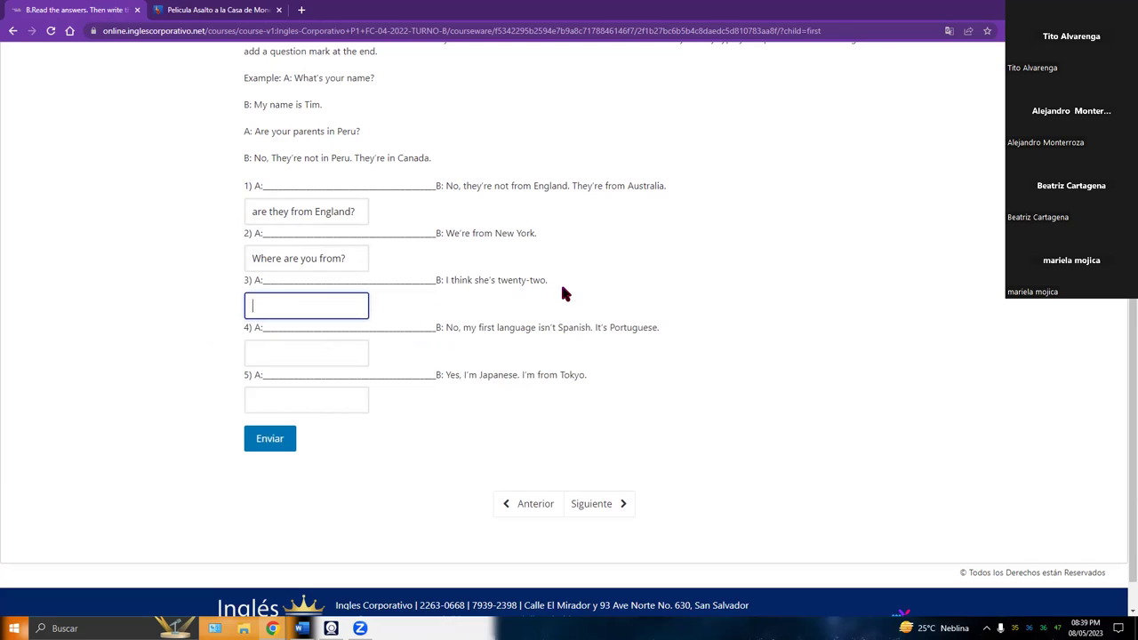
drag(247, 283, 572, 283)
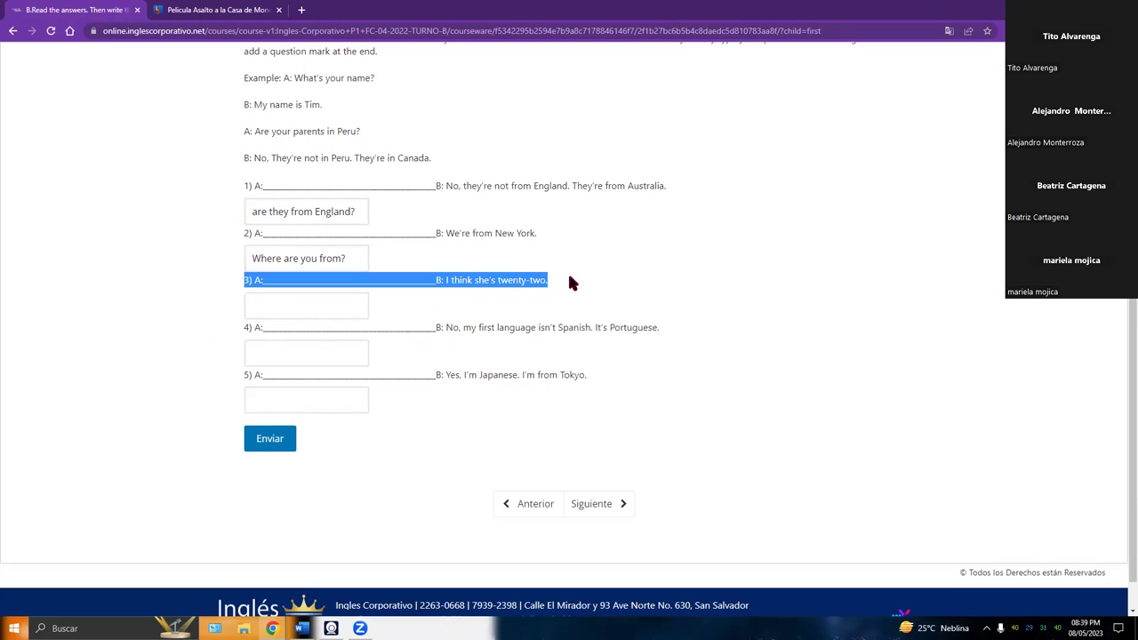
click(297, 315)
text(how are)
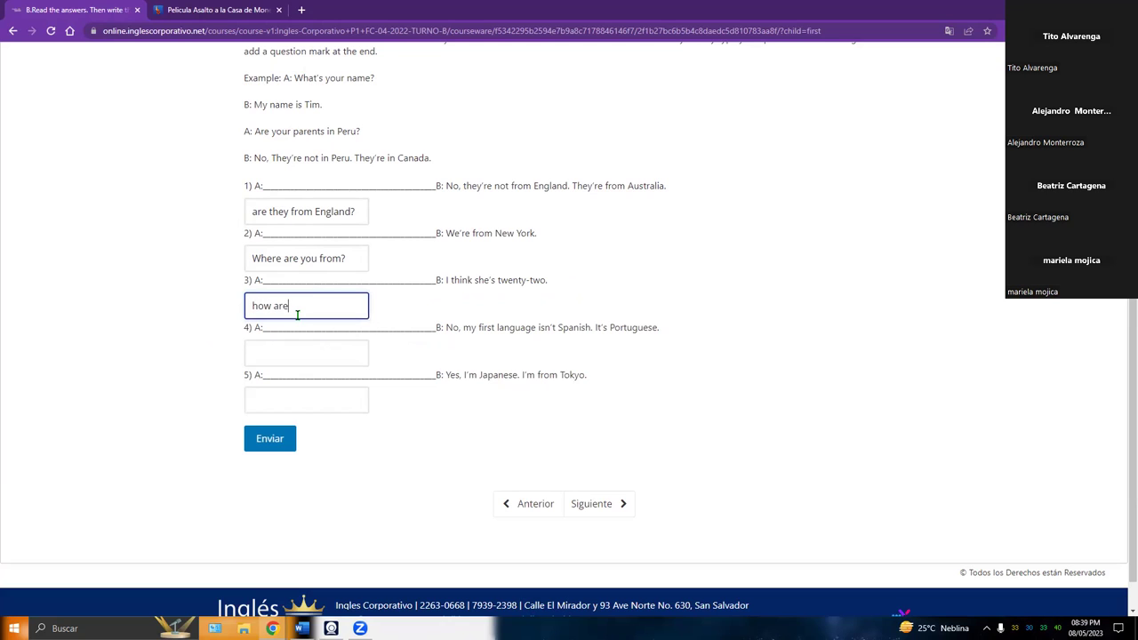
key(BackSpace)
key(BackSpace)
key(BackSpace)
key(BackSpace)
key(BackSpace)
text(how old is she?)
Write "is your firts language spanish?" as the question for item 4.
scroll(177, 291, down, 1)
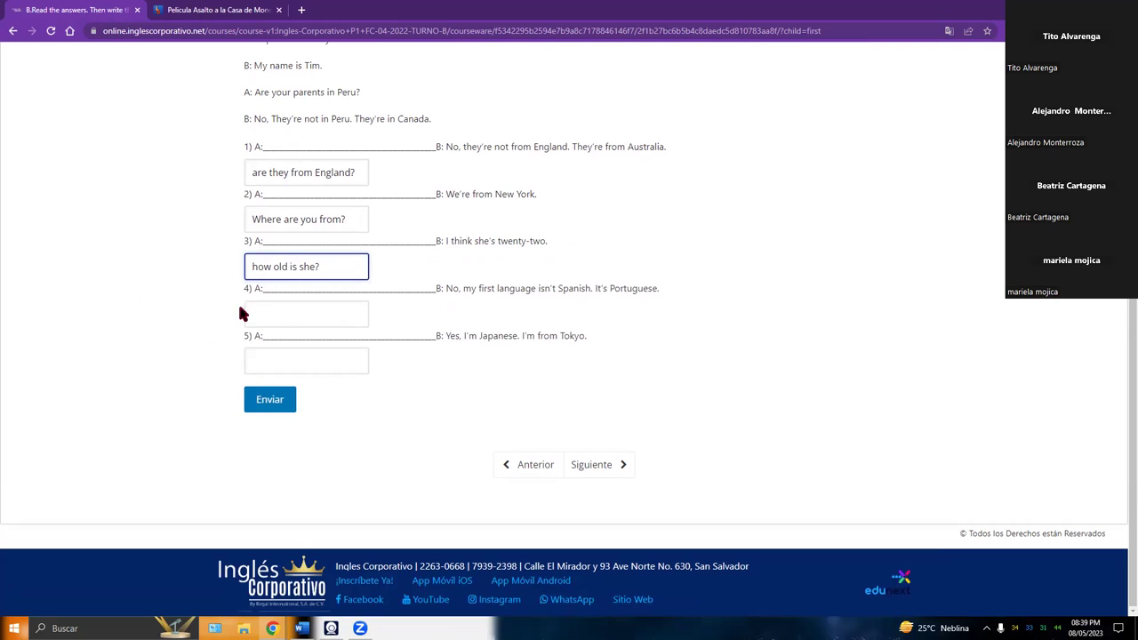
drag(236, 286, 820, 288)
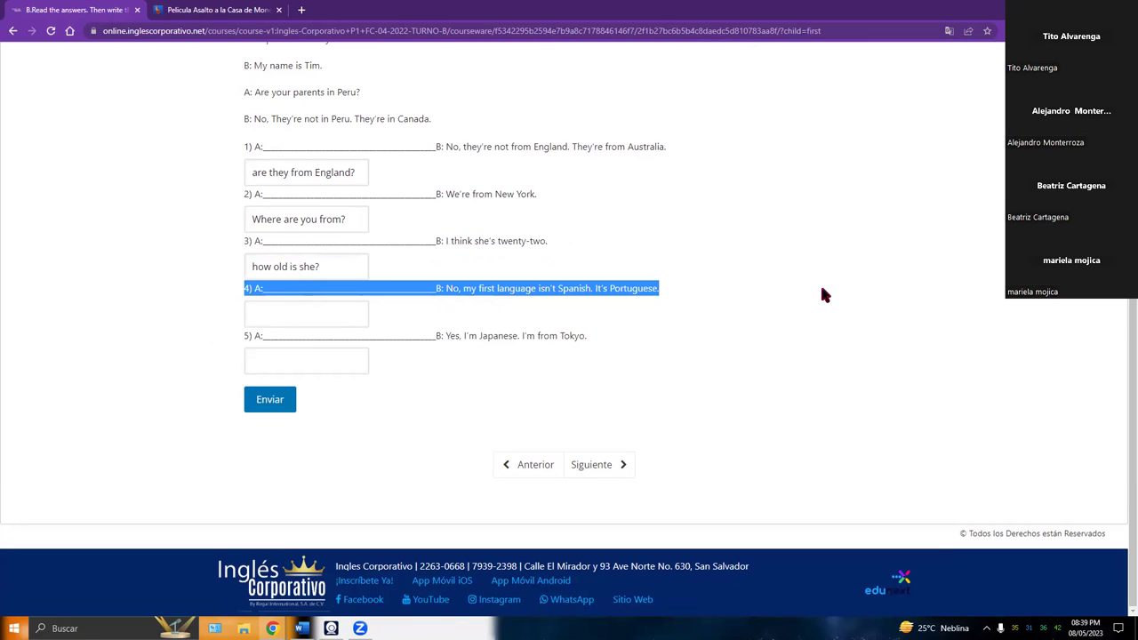
click(316, 322)
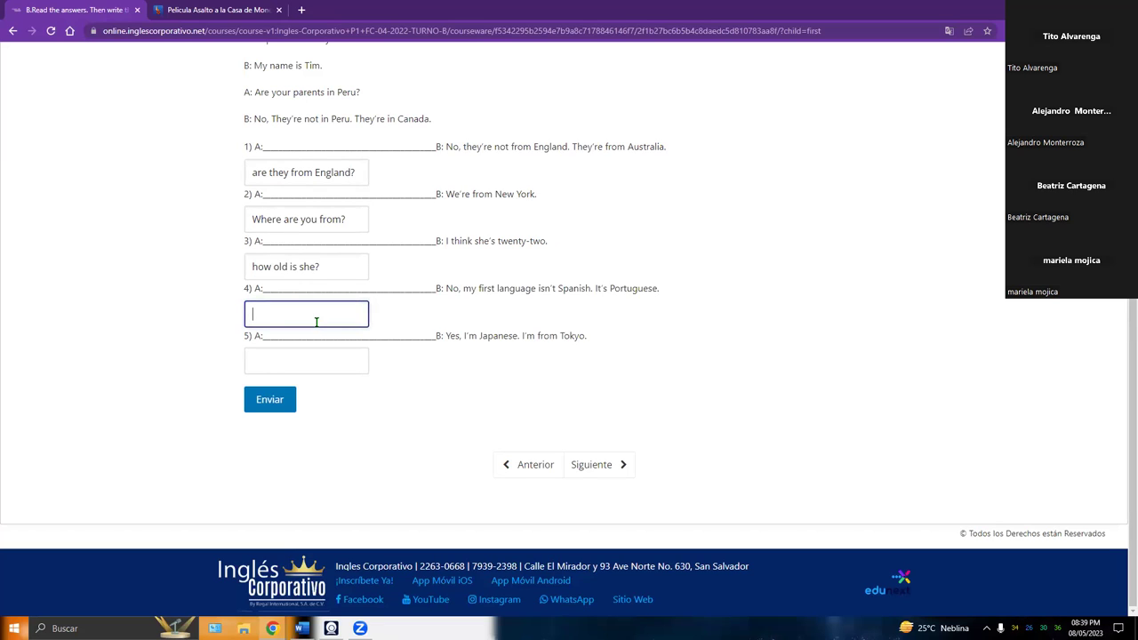
text(Y)
key(BackSpace)
text(i)
text(t's y)
text(our firts)
text( language)
key(BackSpace)
key(BackSpace)
key(BackSpace)
key(BackSpace)
key(BackSpace)
key(BackSpace)
key(BackSpace)
key(BackSpace)
key(BackSpace)
key(BackSpace)
key(BackSpace)
key(BackSpace)
key(BackSpace)
key(BackSpace)
key(BackSpace)
key(BackSpace)
key(BackSpace)
key(BackSpace)
key(BackSpace)
key(BackSpace)
key(BackSpace)
key(BackSpace)
key(BackSpace)
text(is it your)
key(BackSpace)
key(BackSpace)
key(BackSpace)
key(BackSpace)
key(BackSpace)
key(BackSpace)
text(your firt)
key(BackSpace)
text(s language spanish)
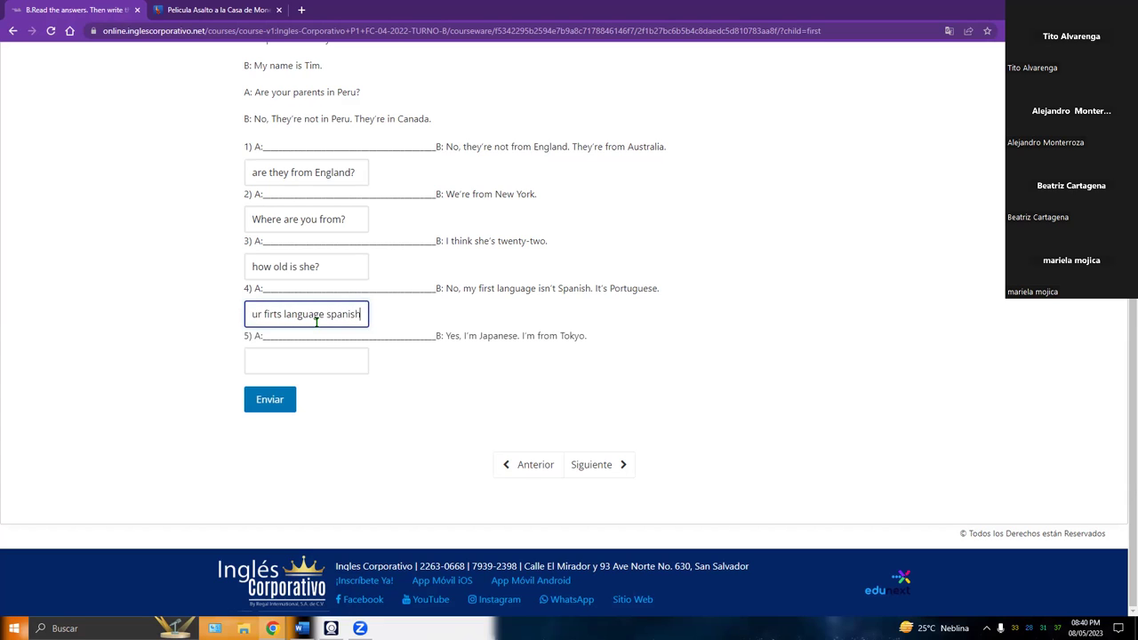
text(?)
Correct the misspelled word "firts" to "first" in the question for item 4.
drag(317, 322, 193, 320)
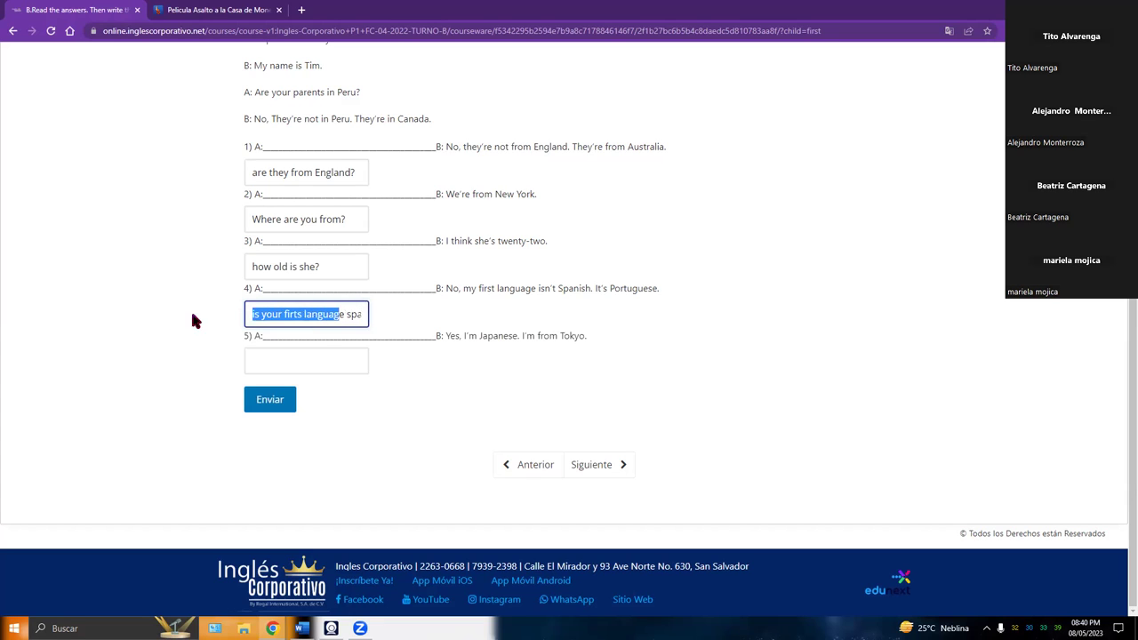
click(290, 316)
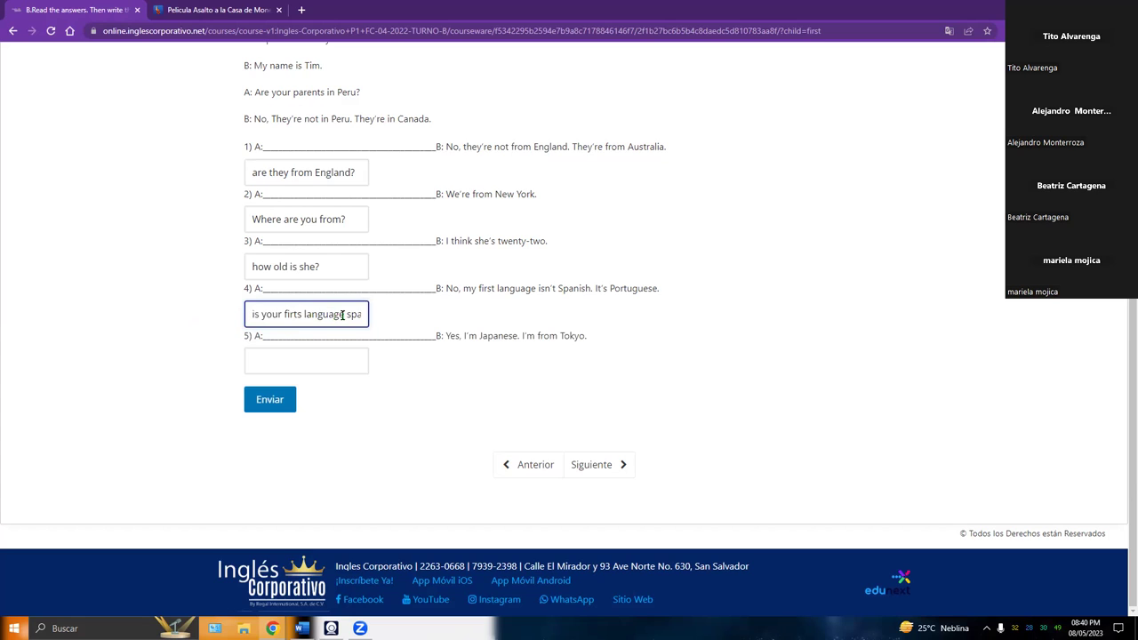
click(295, 363)
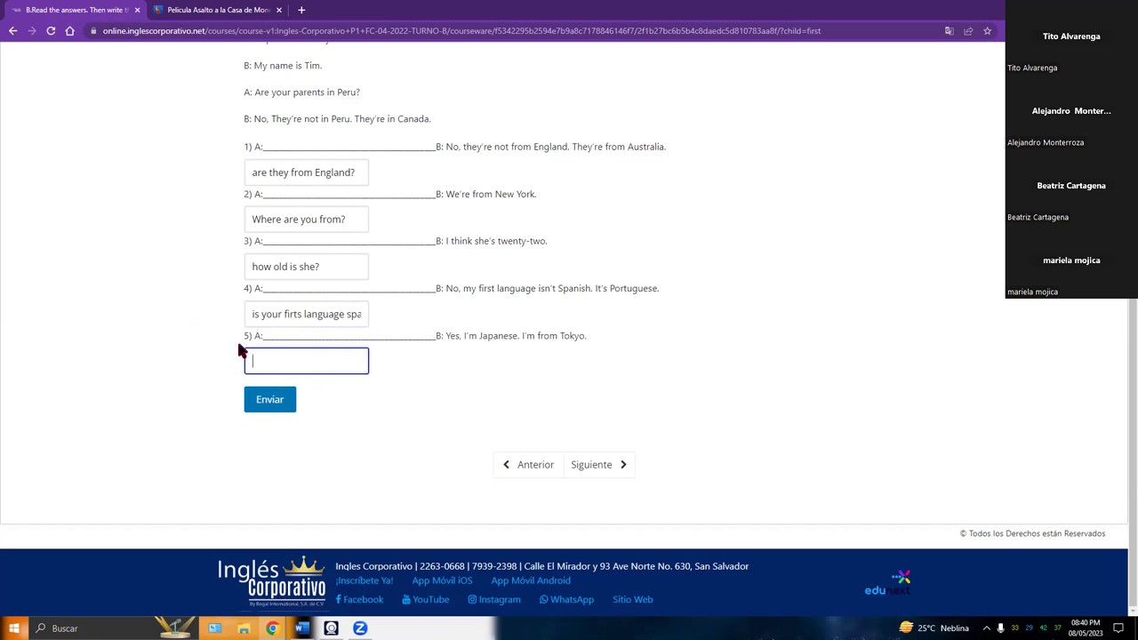
click(335, 314)
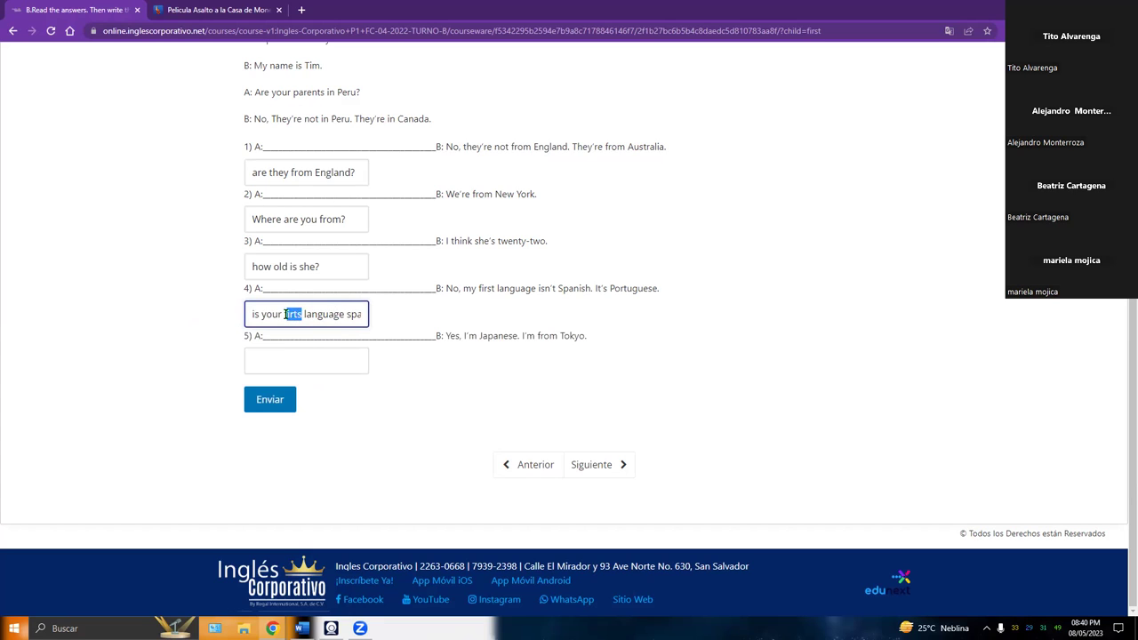
click(303, 318)
key(BackSpace)
key(BackSpace)
text(st)
Write "are you japanese?" as the question for item 5 and submit the section B answers.
drag(238, 338, 574, 335)
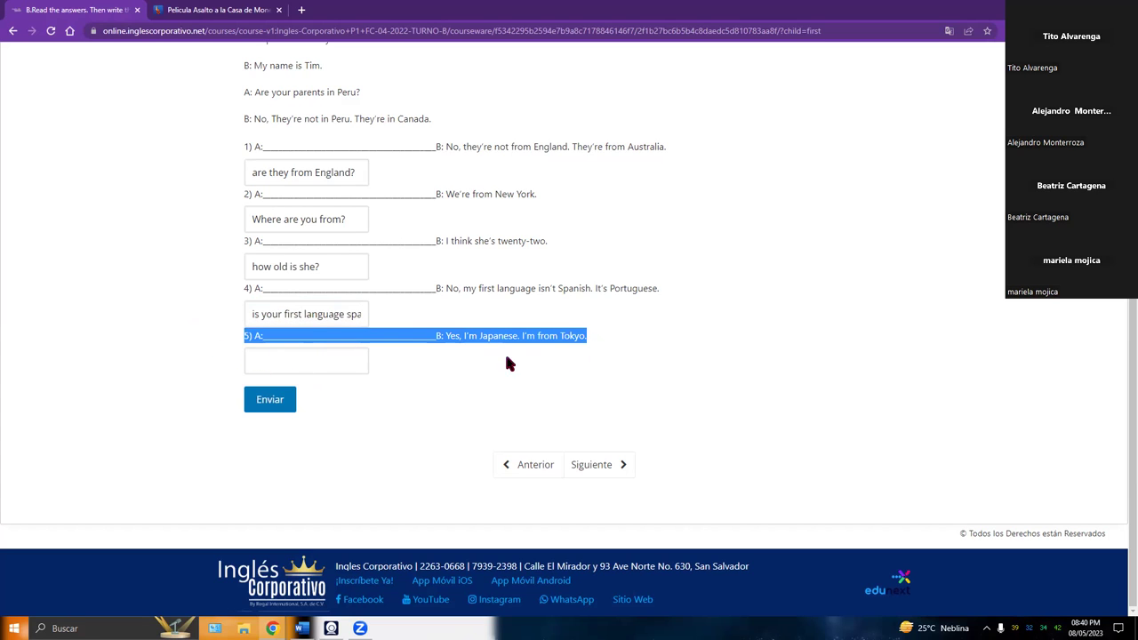
click(296, 361)
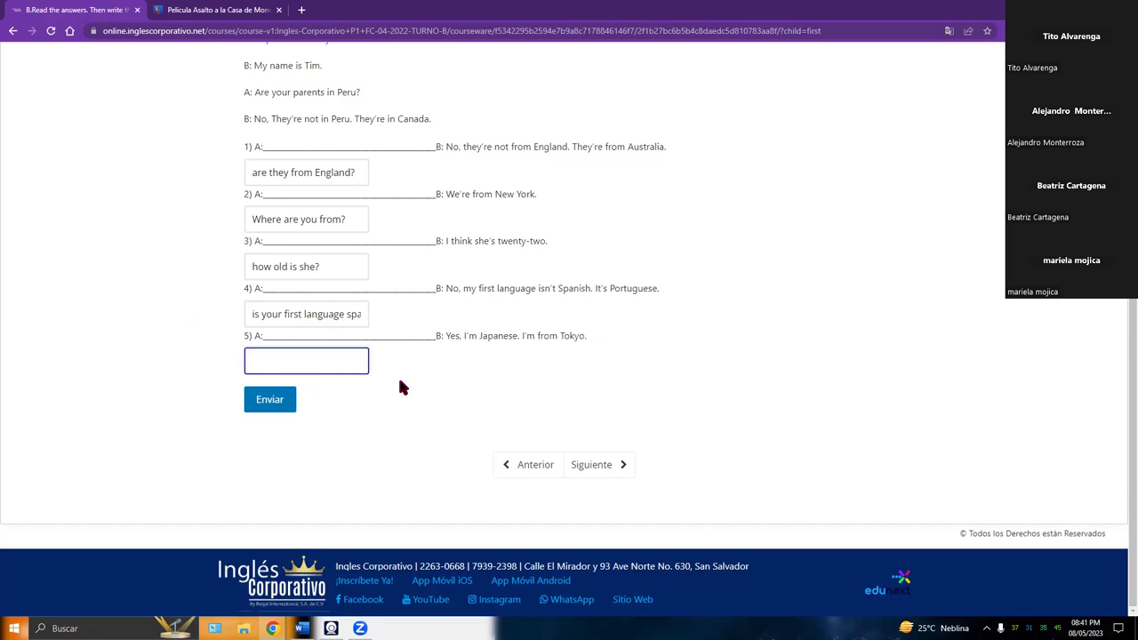
text(are you )
text(from Ja)
text(na)
key(BackSpace)
key(BackSpace)
key(BackSpace)
key(BackSpace)
key(BackSpace)
key(BackSpace)
key(BackSpace)
key(BackSpace)
key(BackSpace)
key(BackSpace)
key(BackSpace)
key(BackSpace)
key(BackSpace)
key(BackSpace)
key(BackSpace)
text(re you japanese?)
click(267, 401)
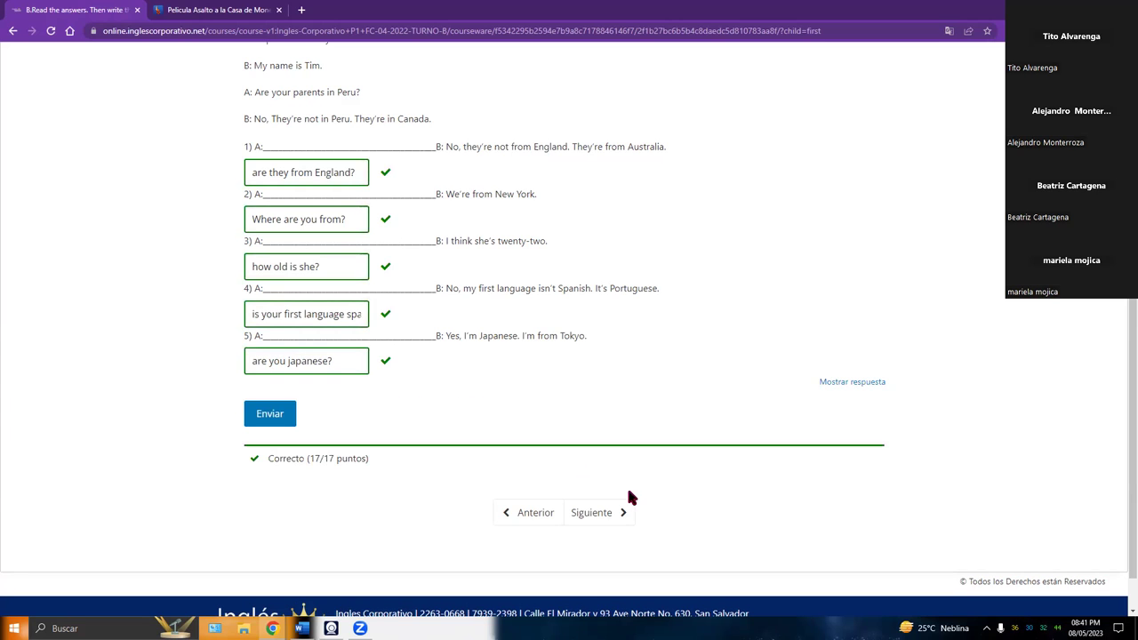
Move on to section C, Choose the correct adjective, and answer question 1 with "funny".
click(596, 473)
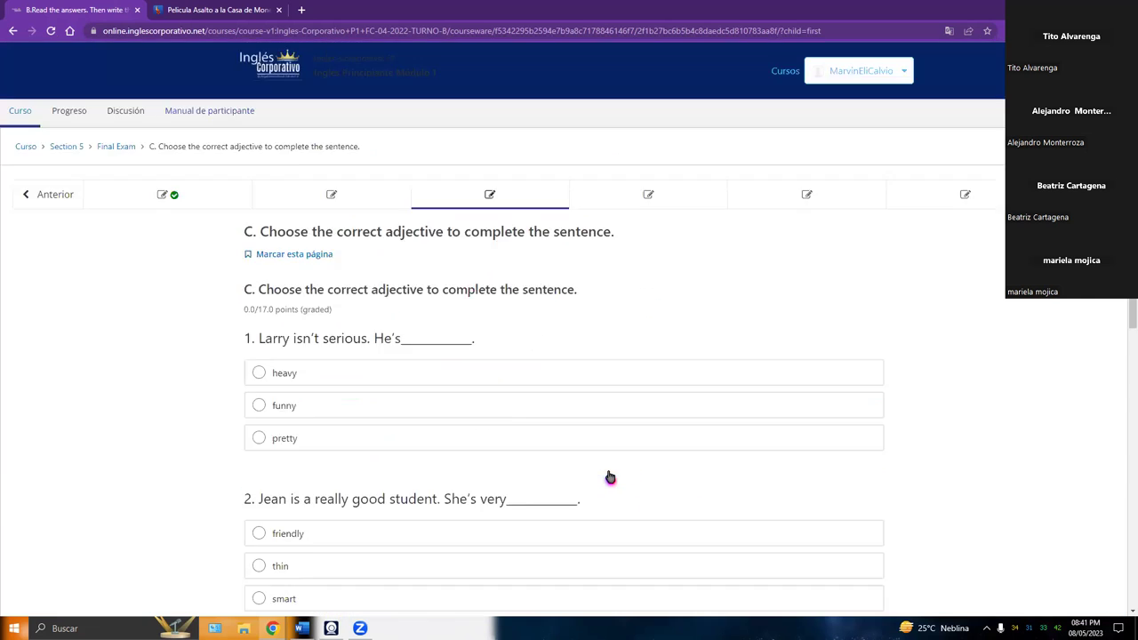
scroll(694, 383, down, 2)
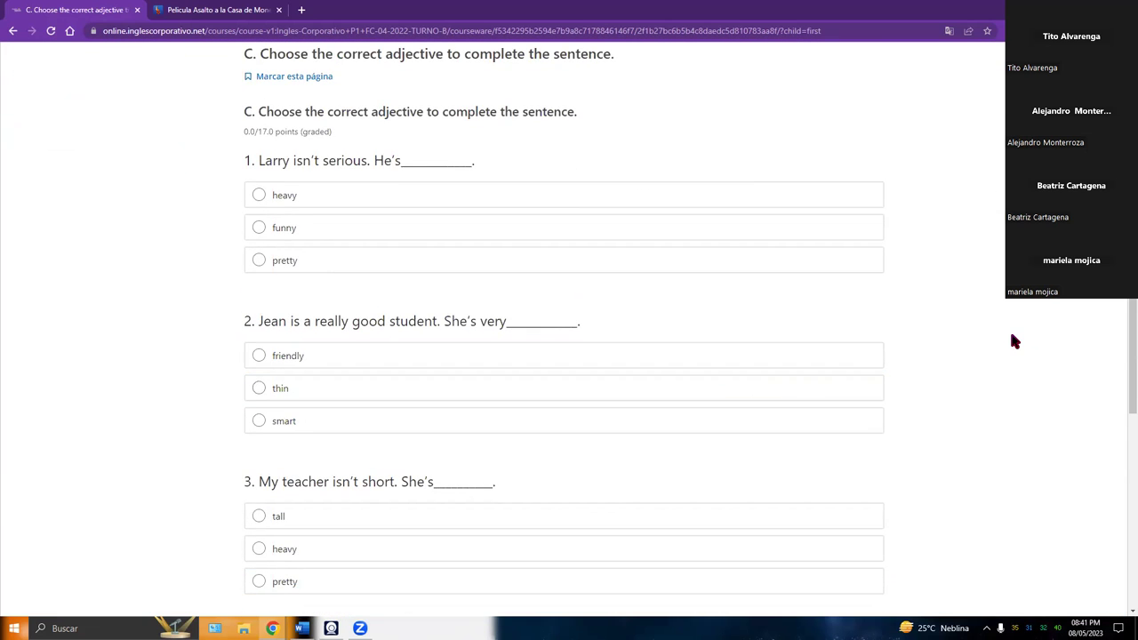
scroll(1014, 340, up, 2)
scroll(934, 311, down, 1)
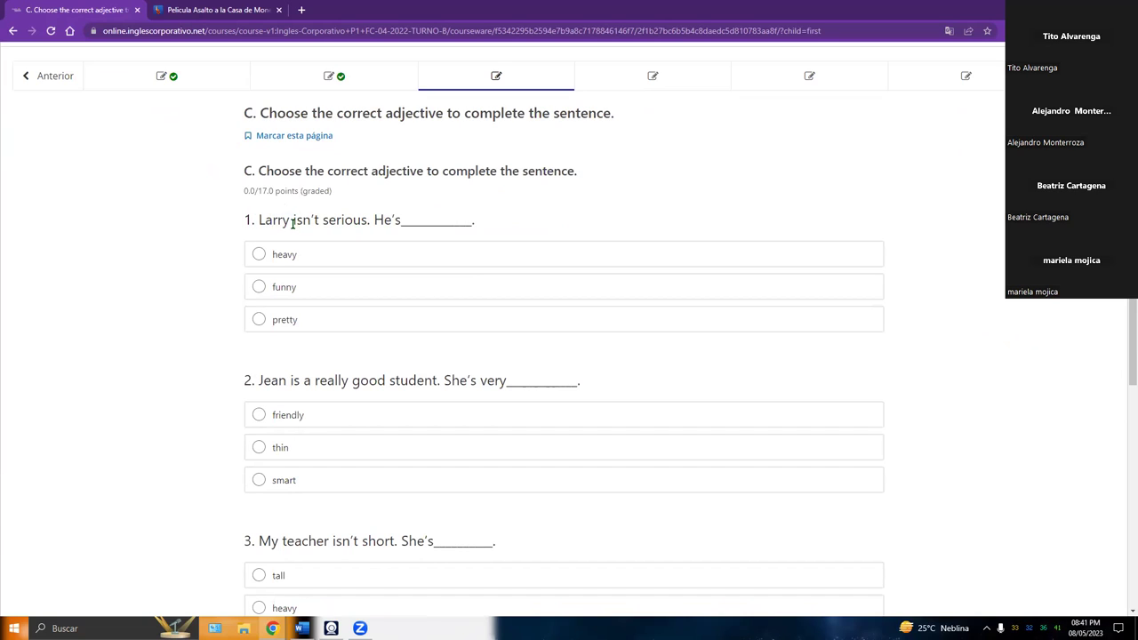
click(258, 288)
drag(245, 222, 455, 222)
Answer question 2 about the good student with "smart" and question 3 about the teacher with "tall".
scroll(185, 234, down, 1)
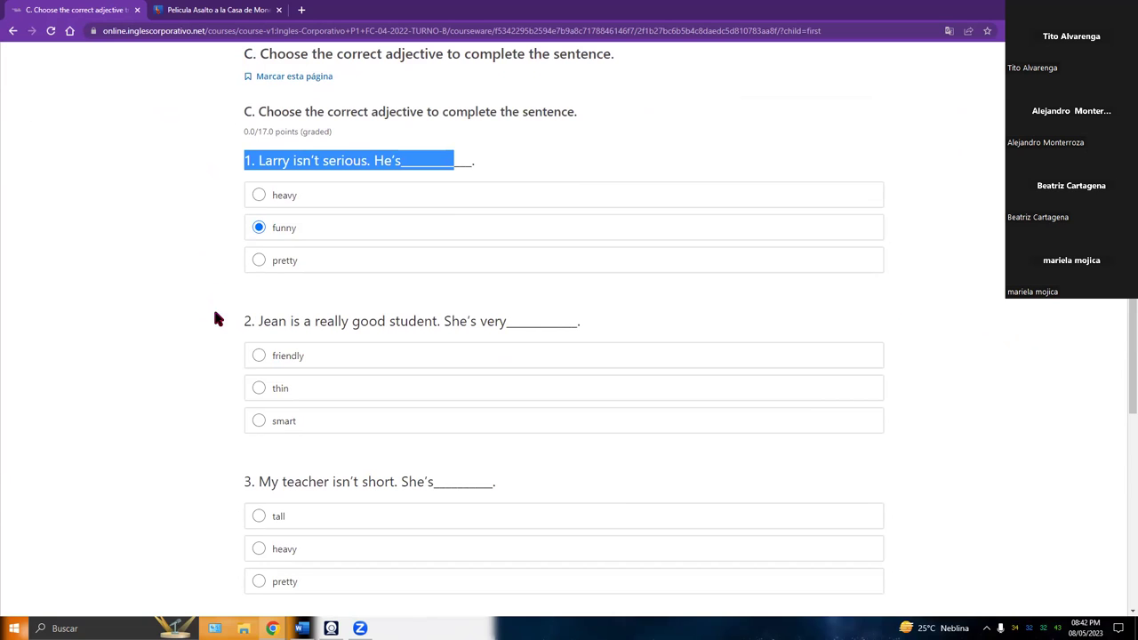
scroll(242, 307, down, 1)
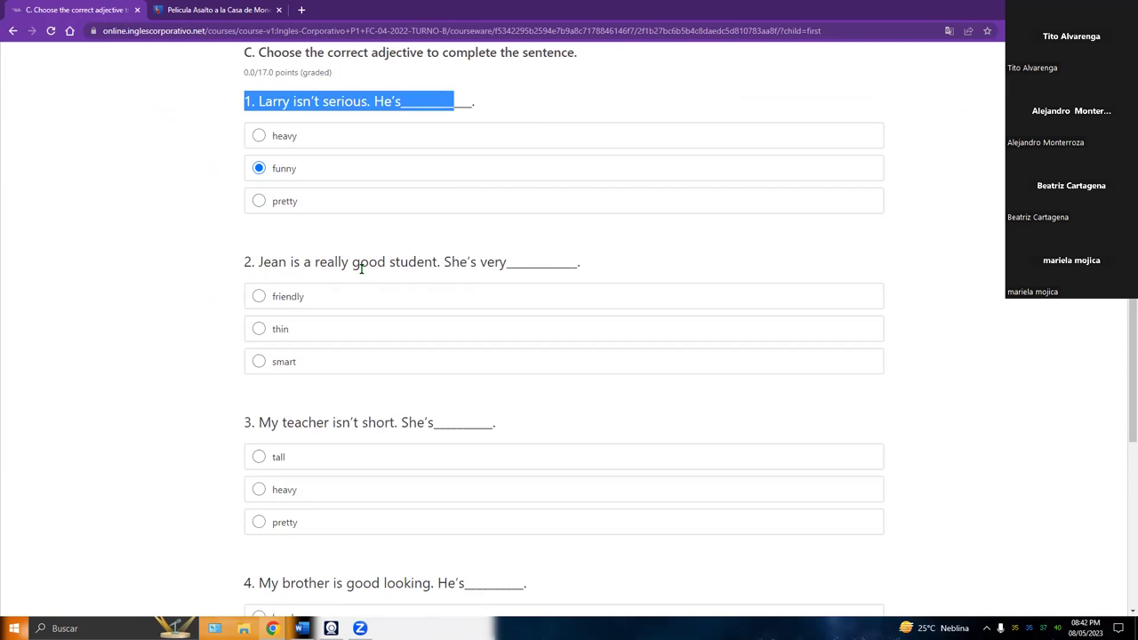
click(259, 364)
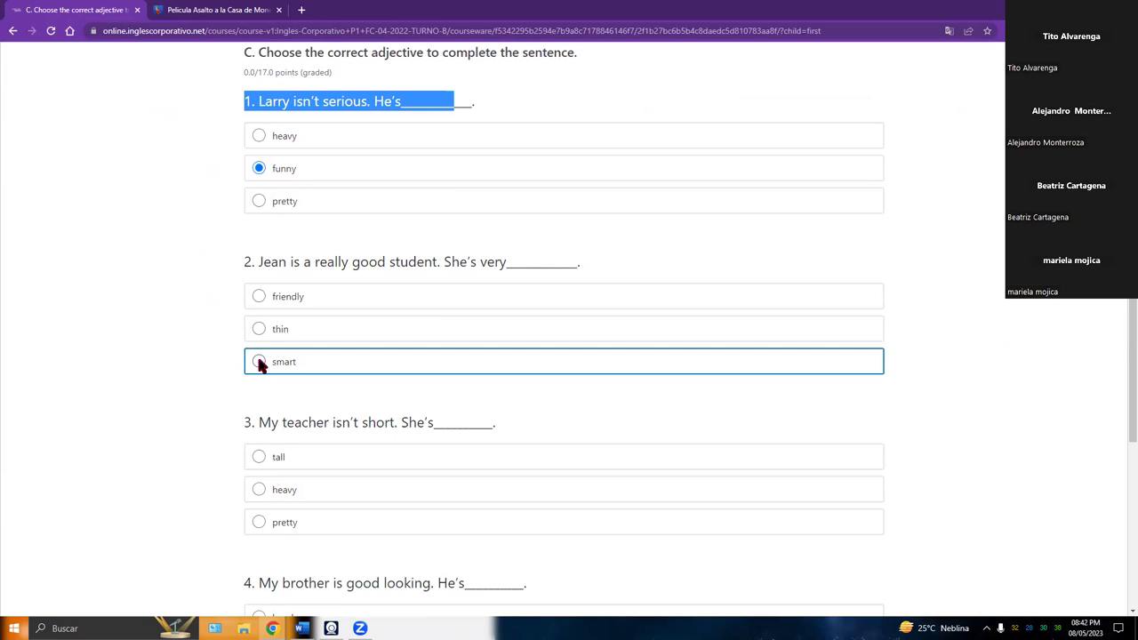
scroll(220, 347, down, 2)
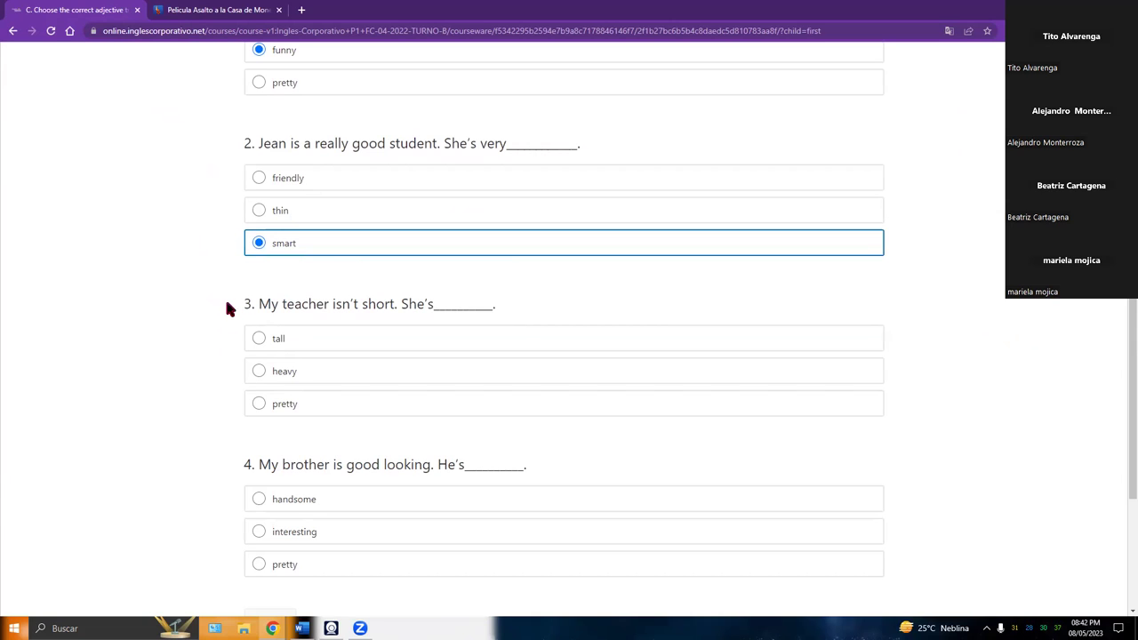
click(256, 338)
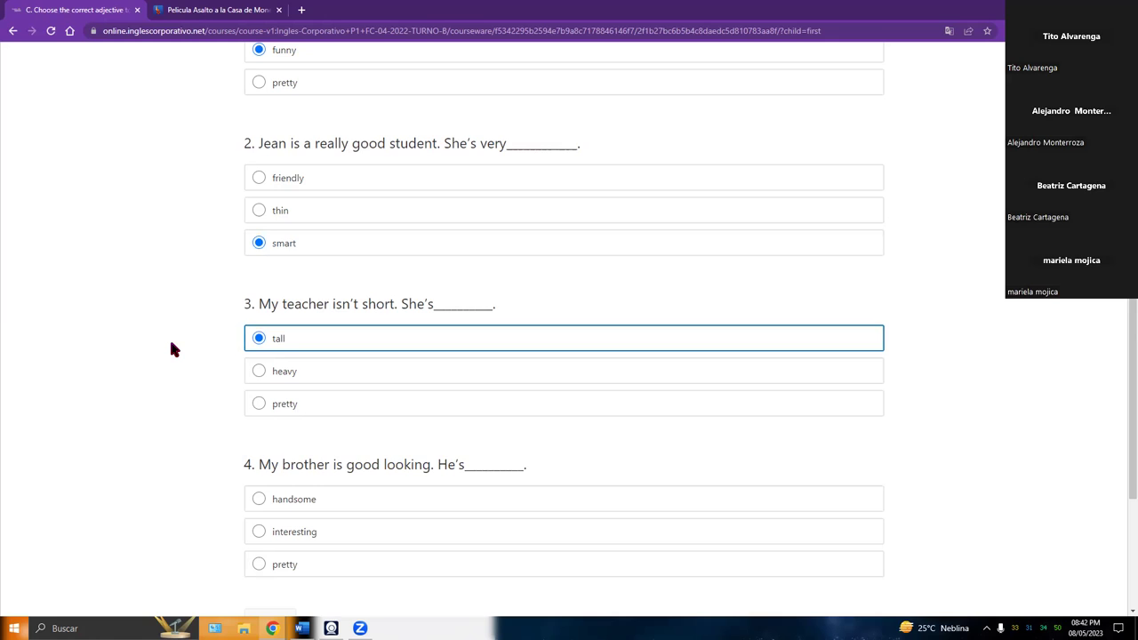
Answer question 4 about the good-looking brother with "handsome" and submit the section C answers.
scroll(173, 349, down, 3)
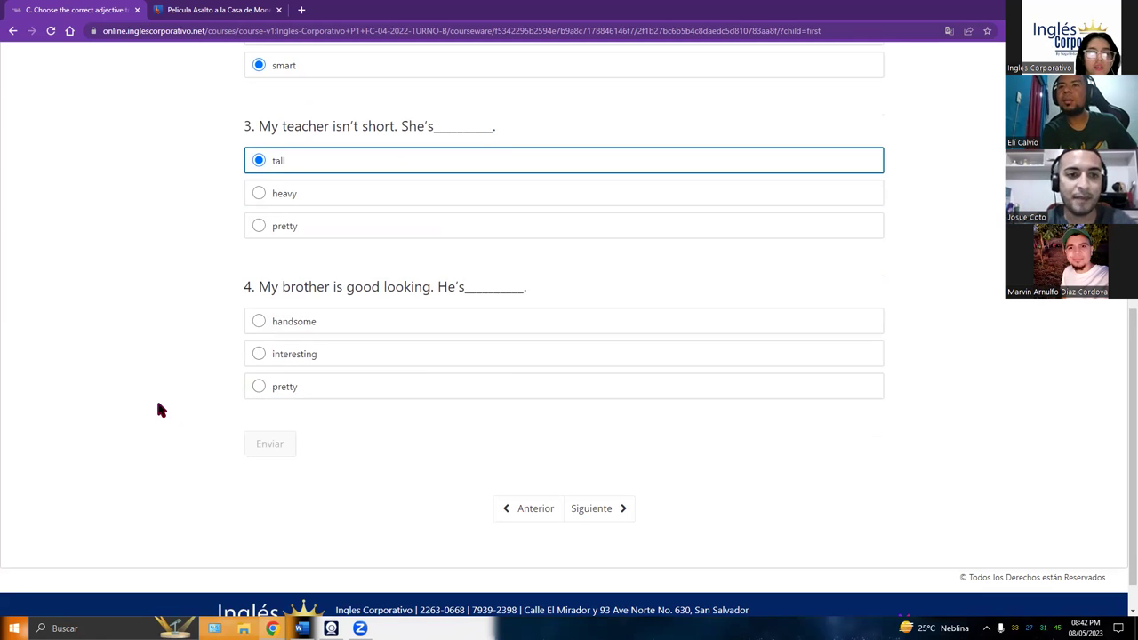
click(266, 326)
click(269, 437)
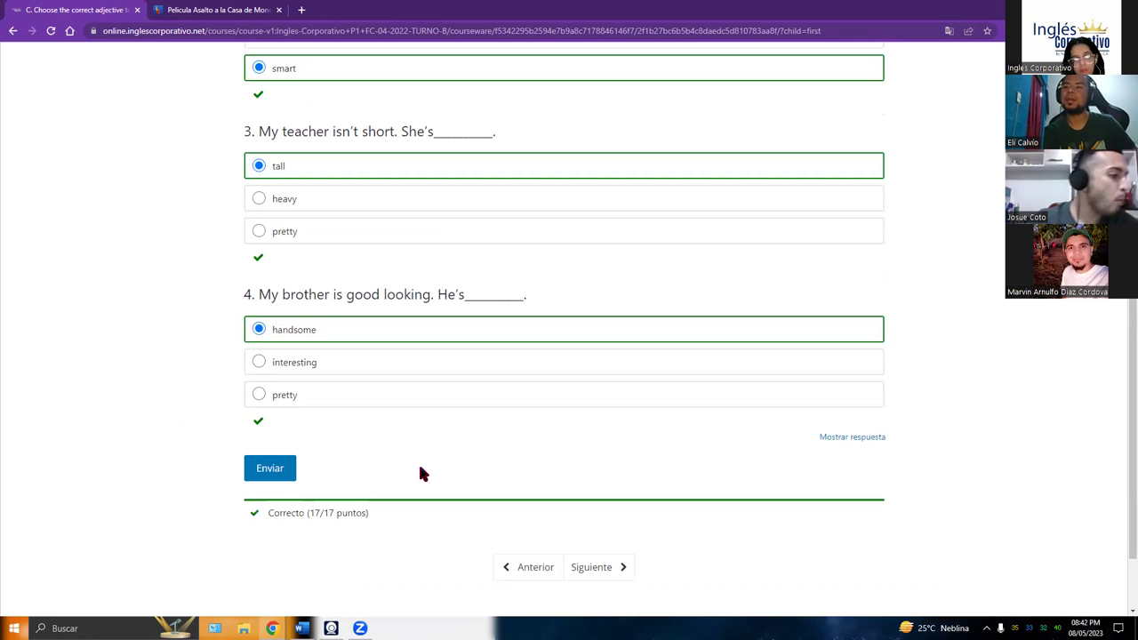
Move on to section D, Choose the correct answer to the question, of the Final Exam.
scroll(605, 477, down, 1)
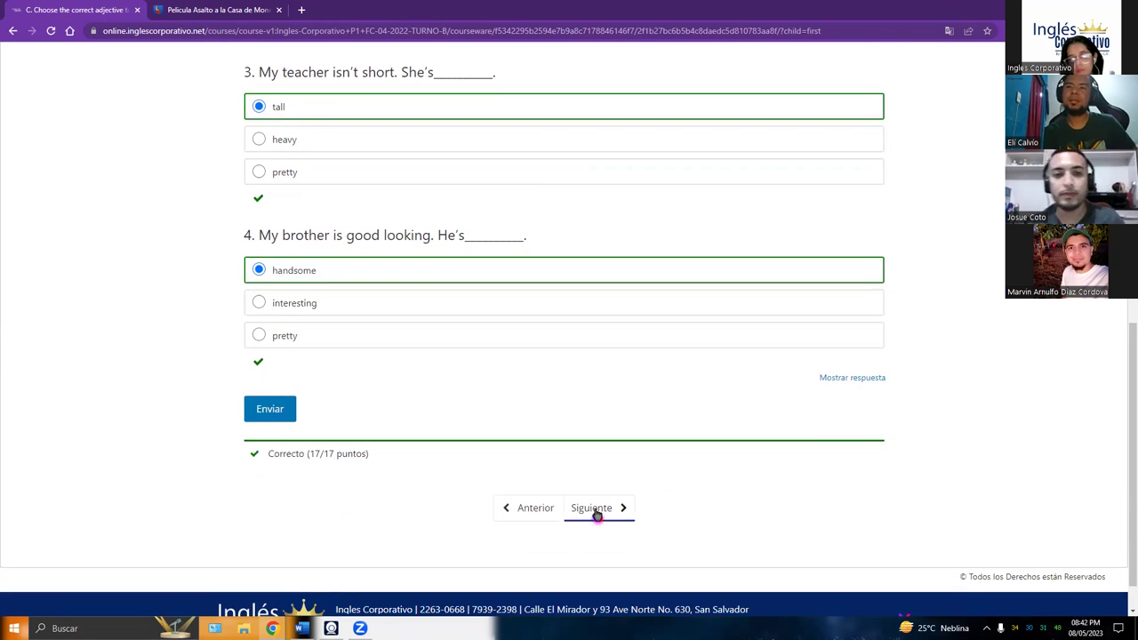
click(597, 513)
scroll(688, 507, down, 1)
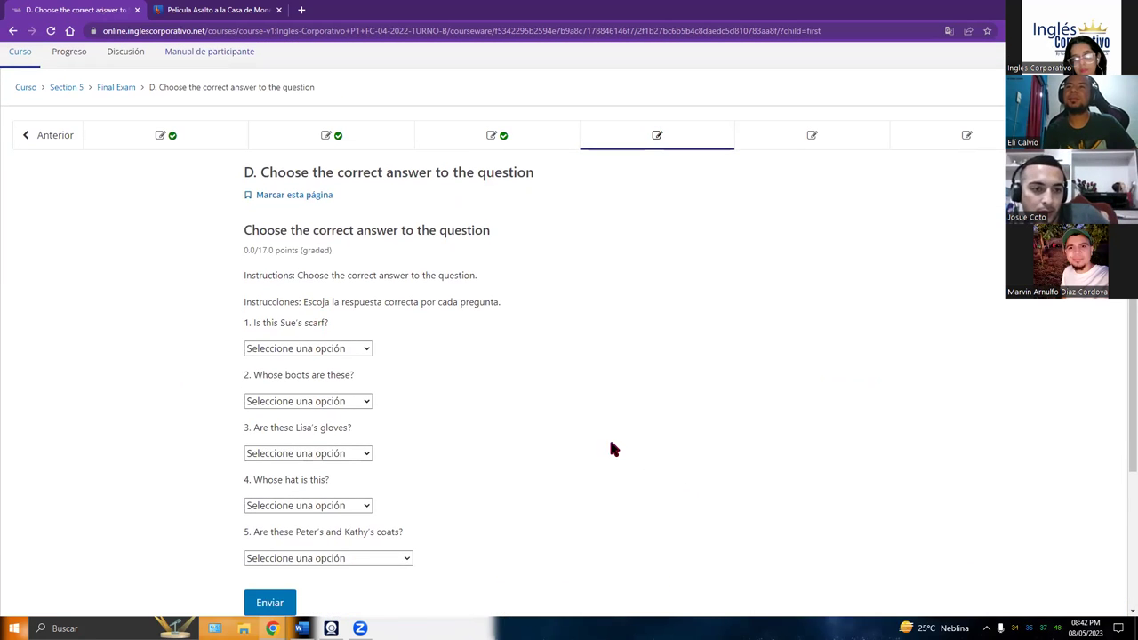
scroll(605, 445, down, 1)
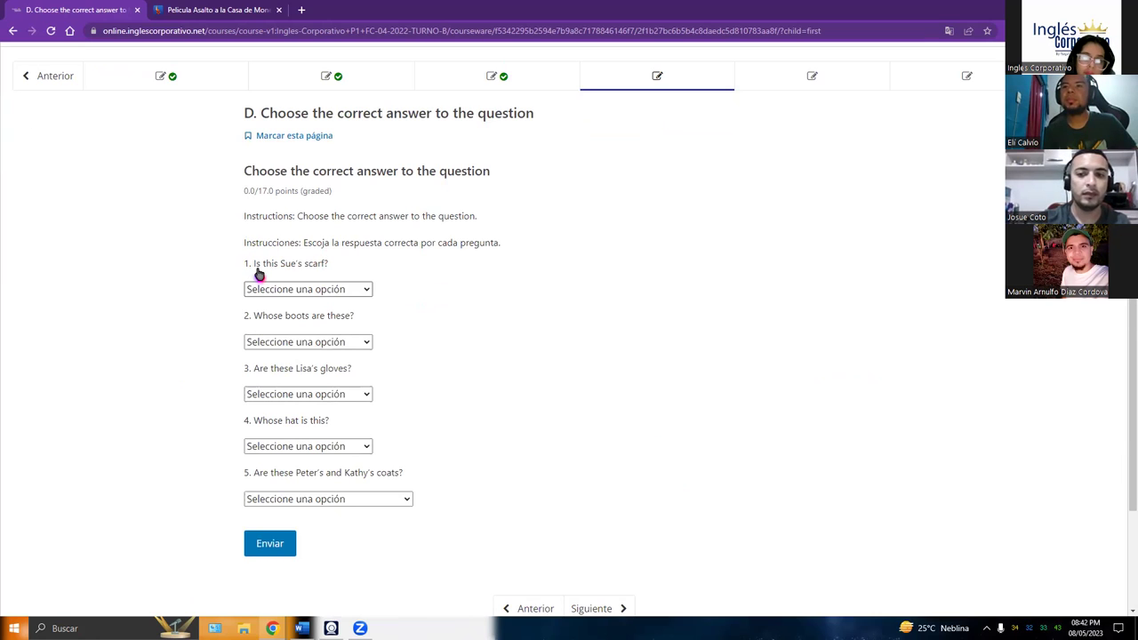
Answer question 1 about the scarf with "No, It's not hers. It's mine." and question 2 about the boots with the "Maybe they're" option.
click(367, 291)
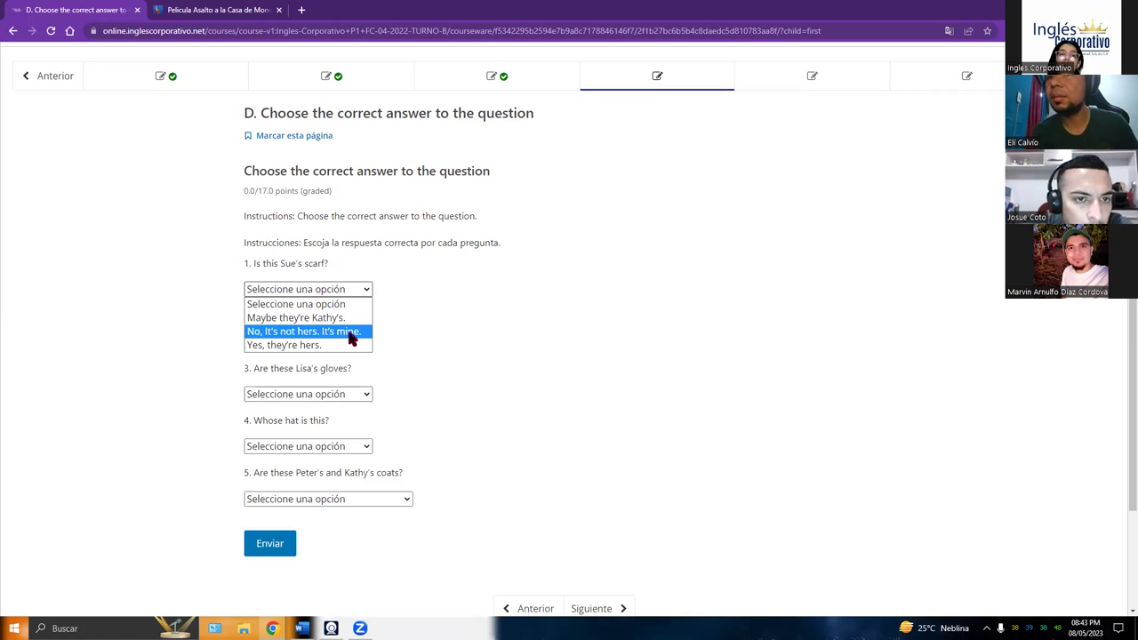
click(351, 334)
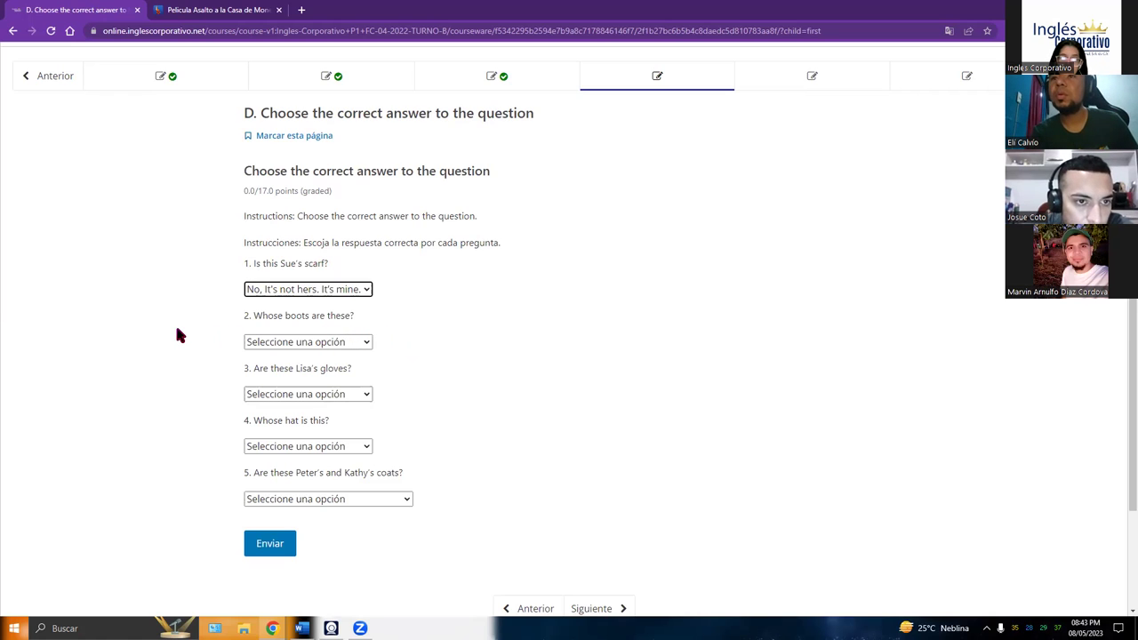
click(366, 346)
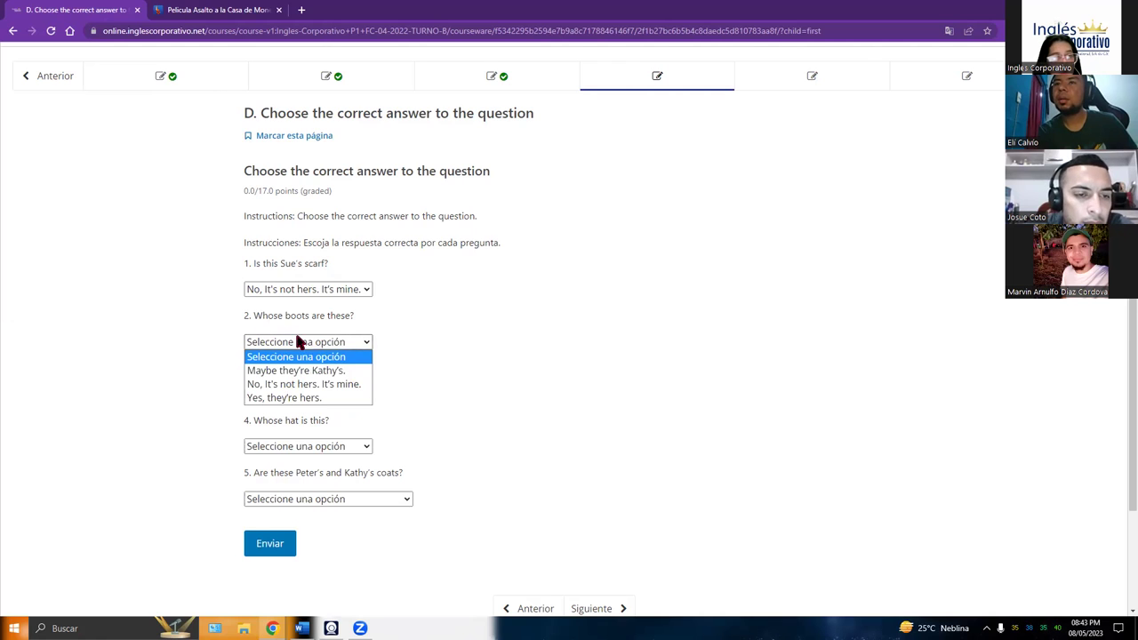
click(352, 371)
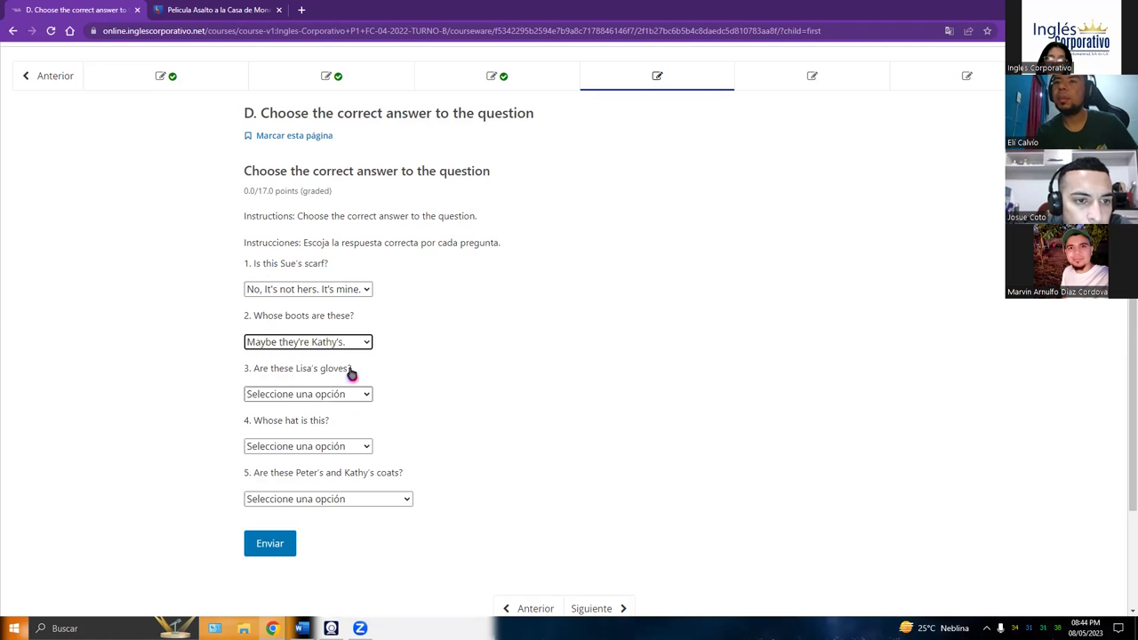
Answer question 3 about the gloves with "Yes, they're hers." and question 4 about the hat with "I think it's yours.".
scroll(433, 369, down, 2)
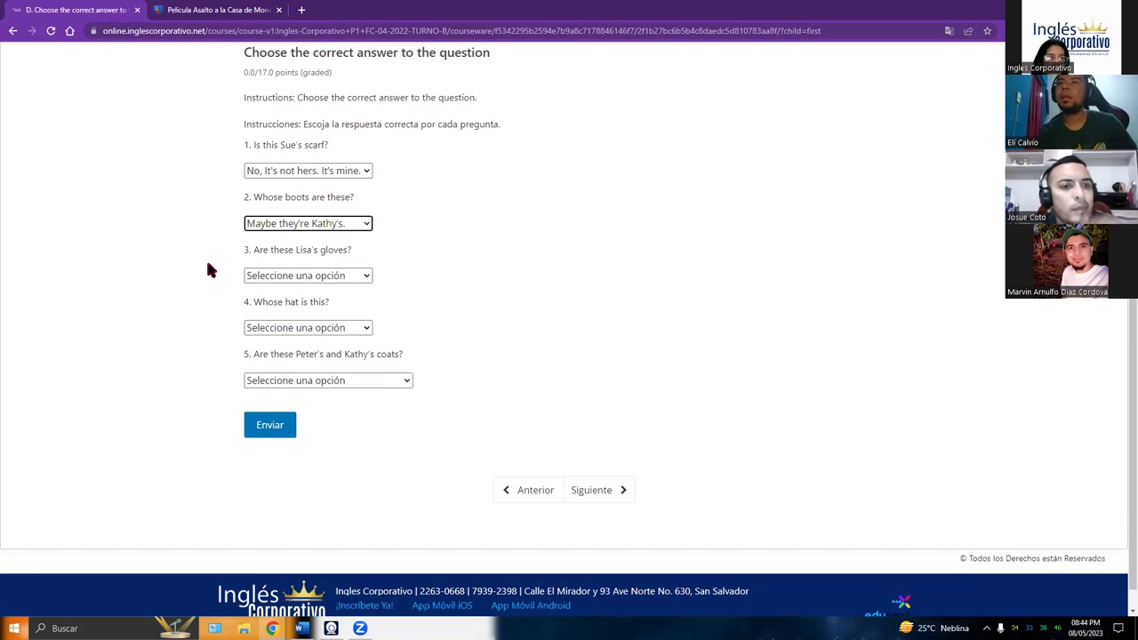
drag(241, 257, 329, 261)
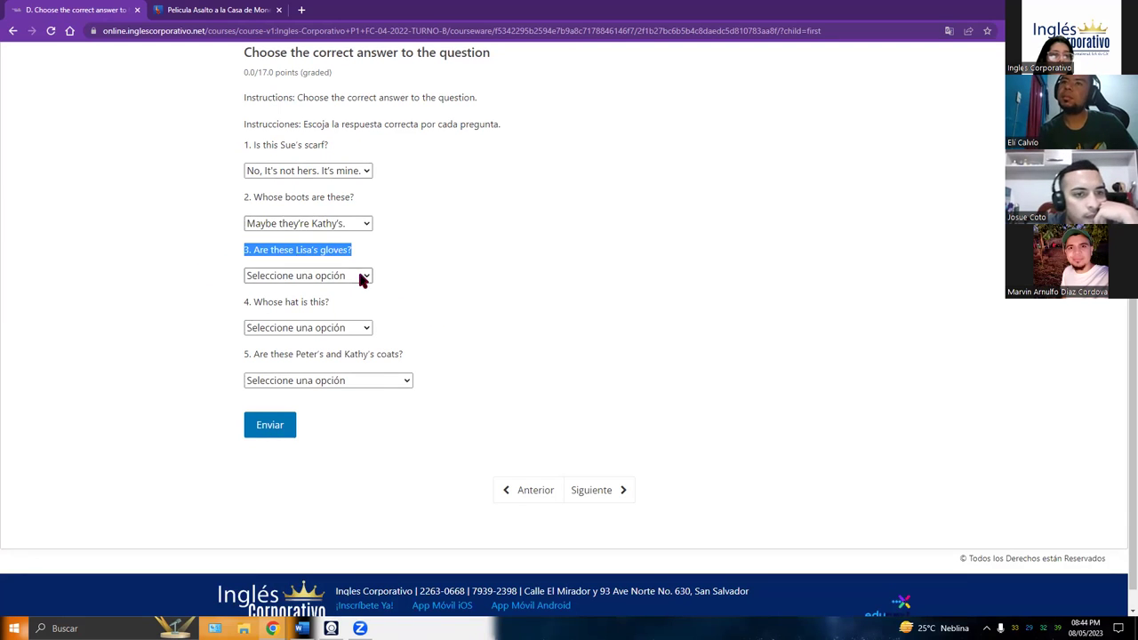
click(361, 279)
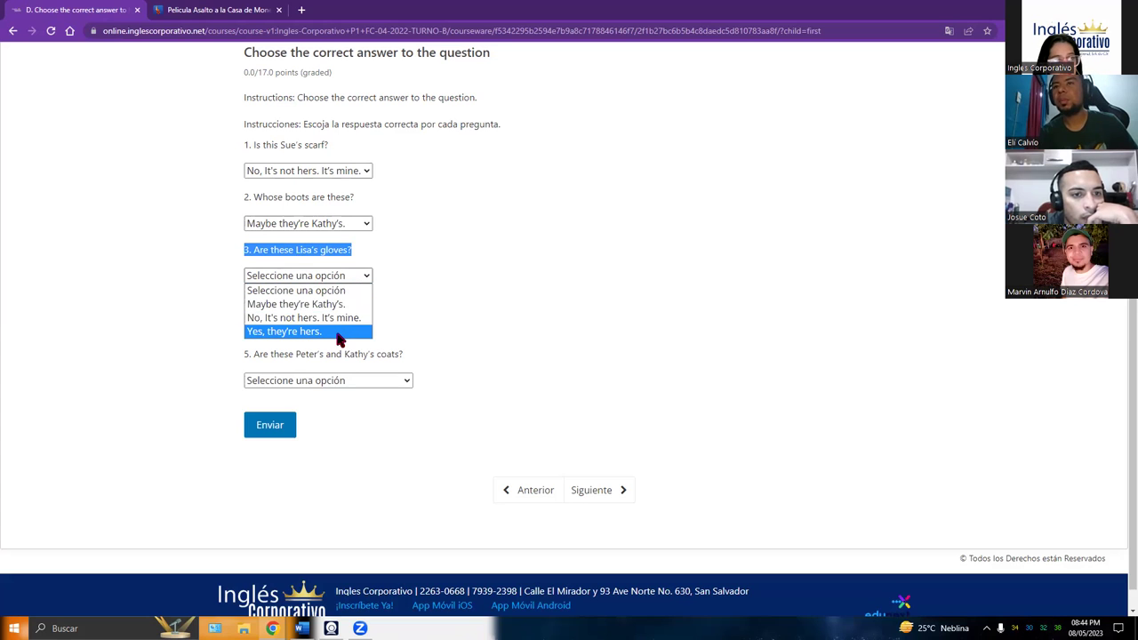
click(271, 332)
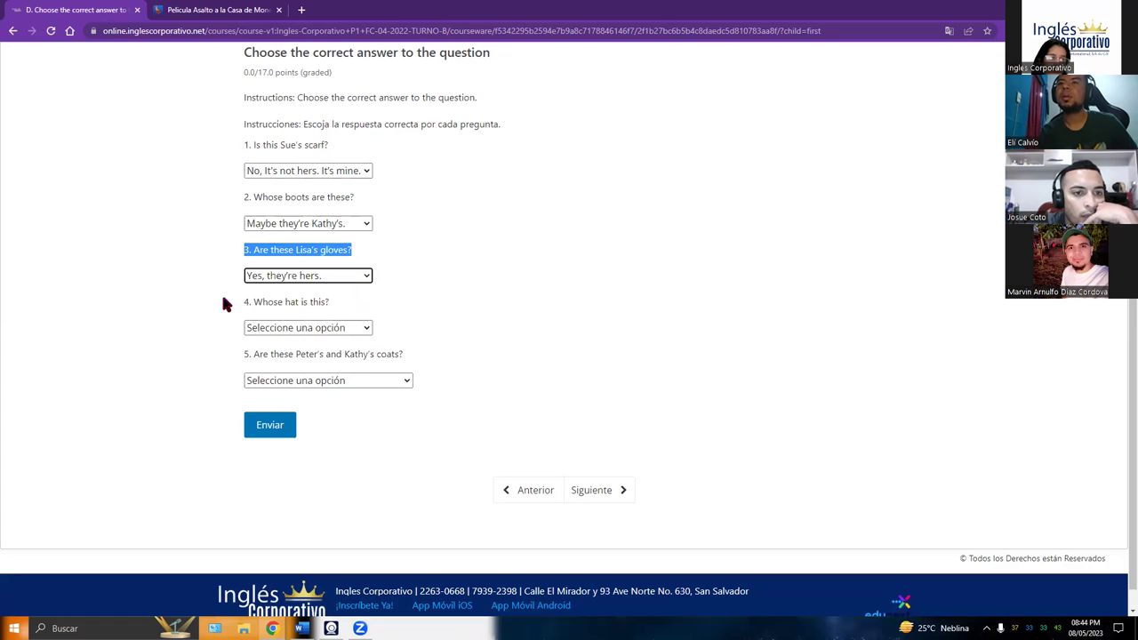
drag(223, 300, 338, 302)
click(359, 329)
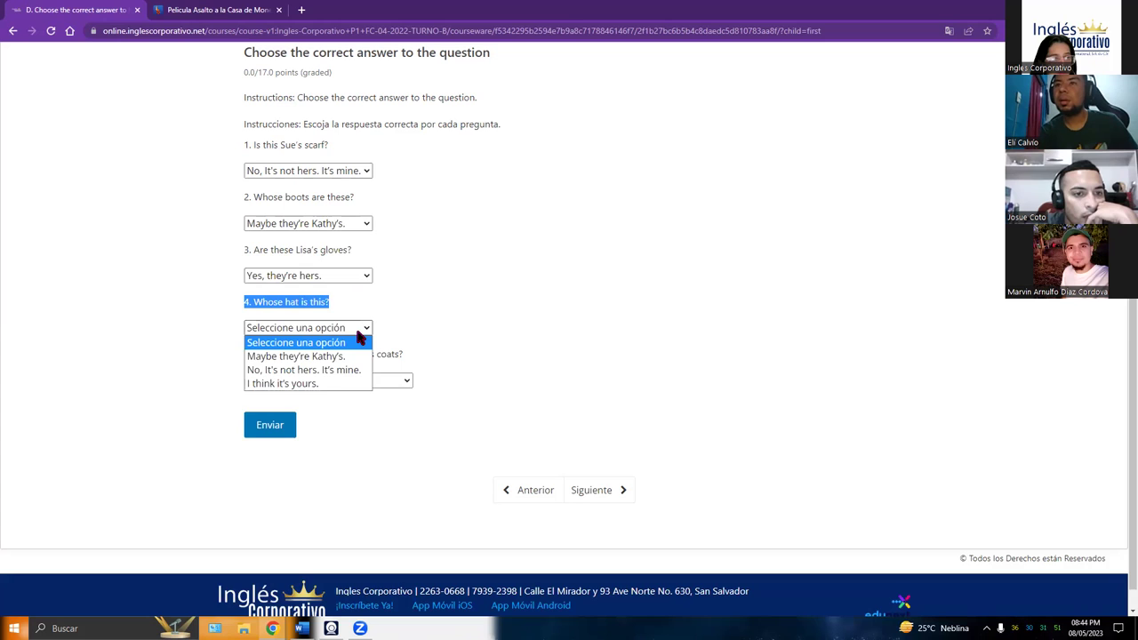
click(335, 384)
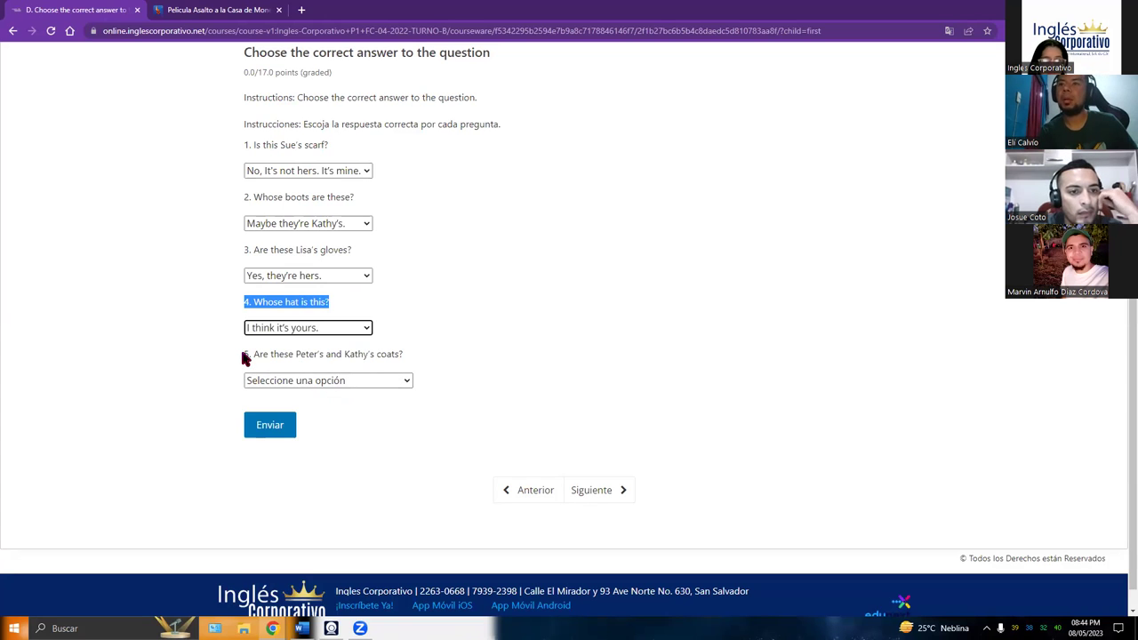
Answer question 5 about the coats with "No, they aren't theirs. They're ours." and submit the section D answers.
drag(246, 358, 412, 357)
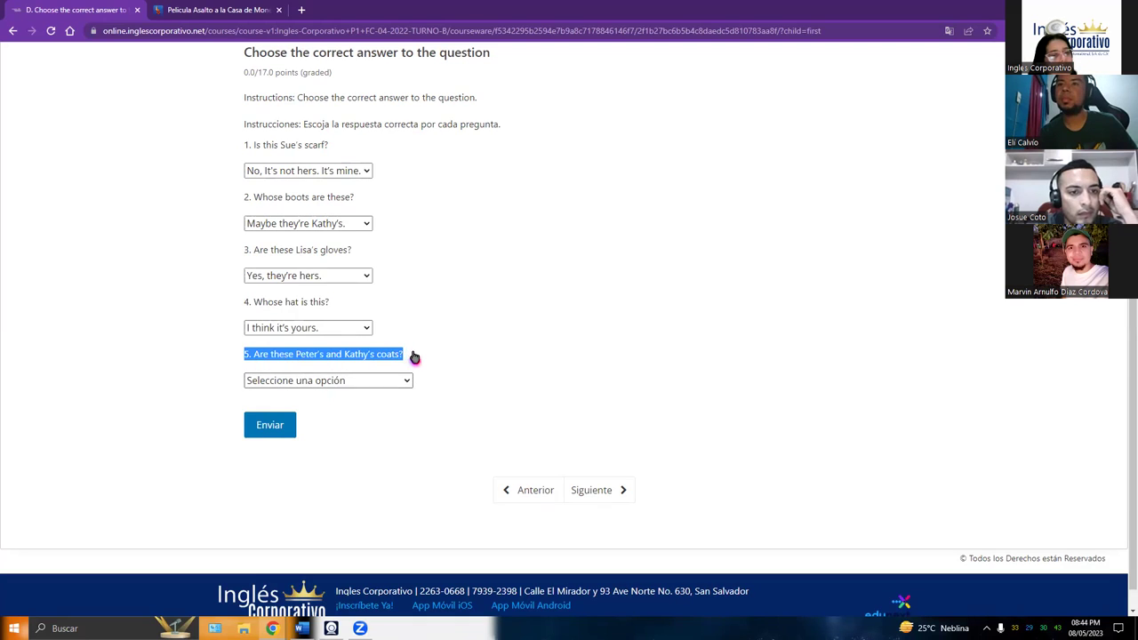
click(403, 381)
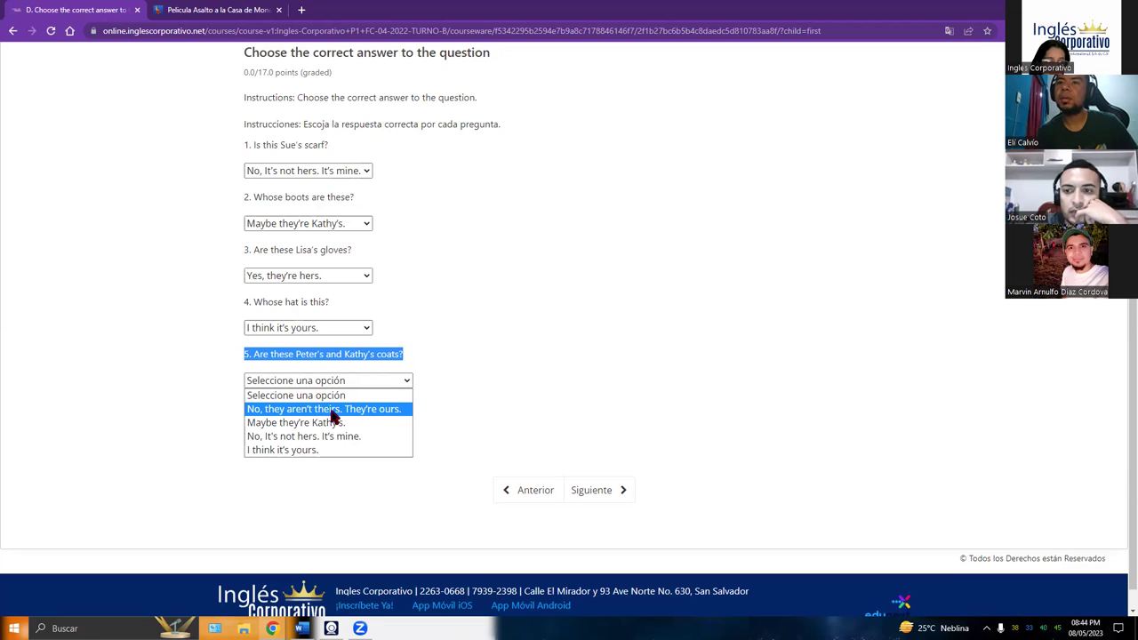
click(397, 417)
click(277, 424)
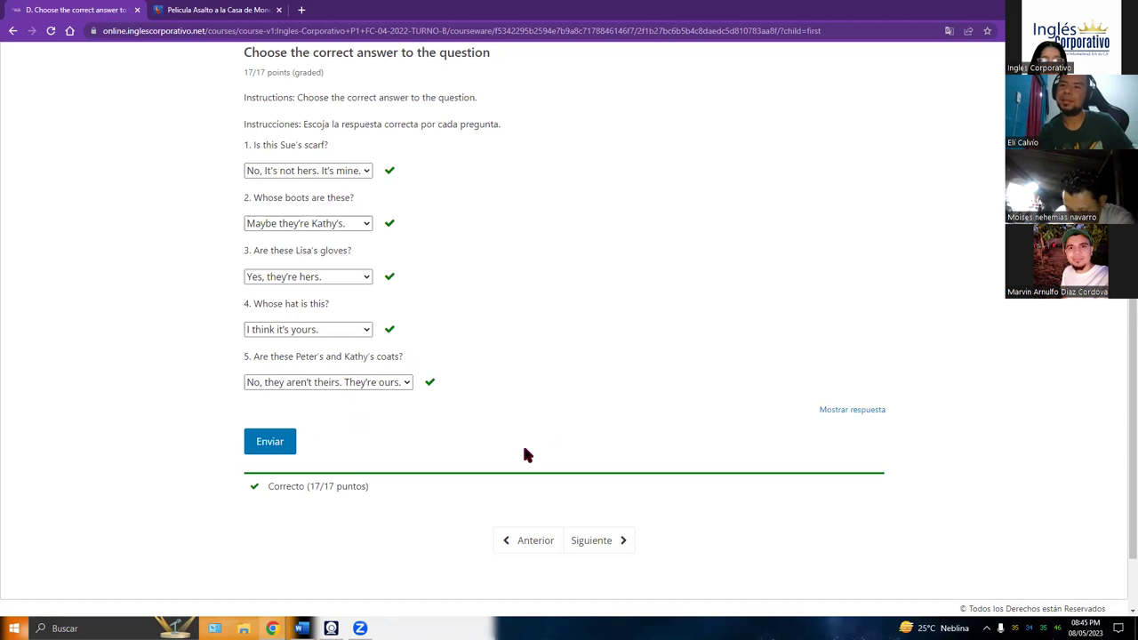
Move on to section E, the present continuous exercise, and answer question 1 about the jeans with "No, I'm wearing a suit.".
scroll(622, 494, down, 1)
click(617, 469)
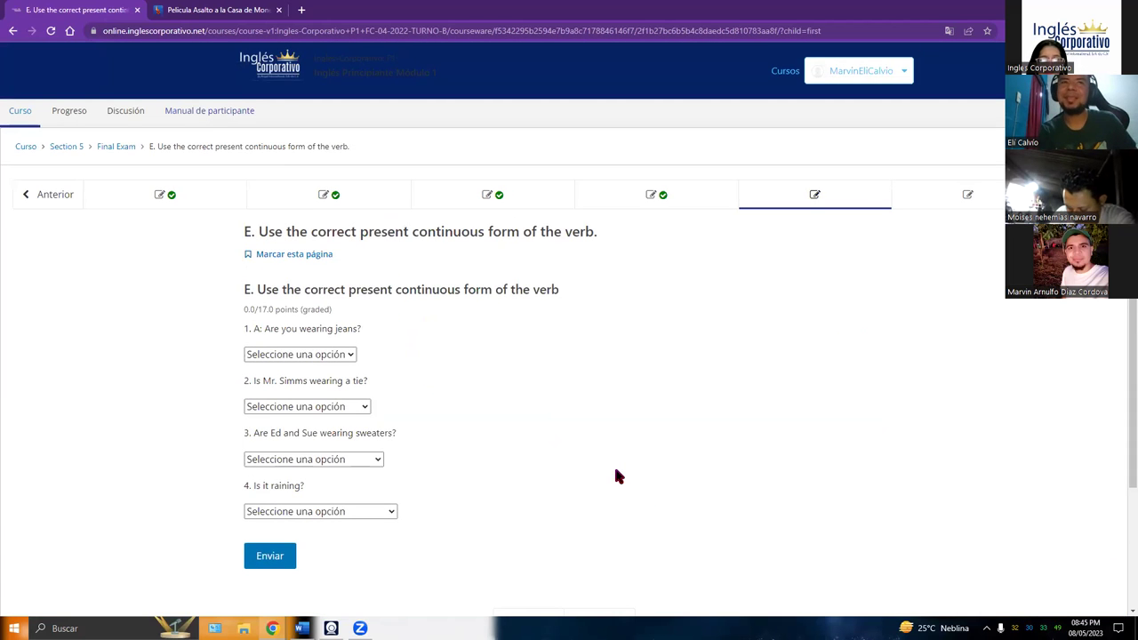
scroll(620, 478, down, 2)
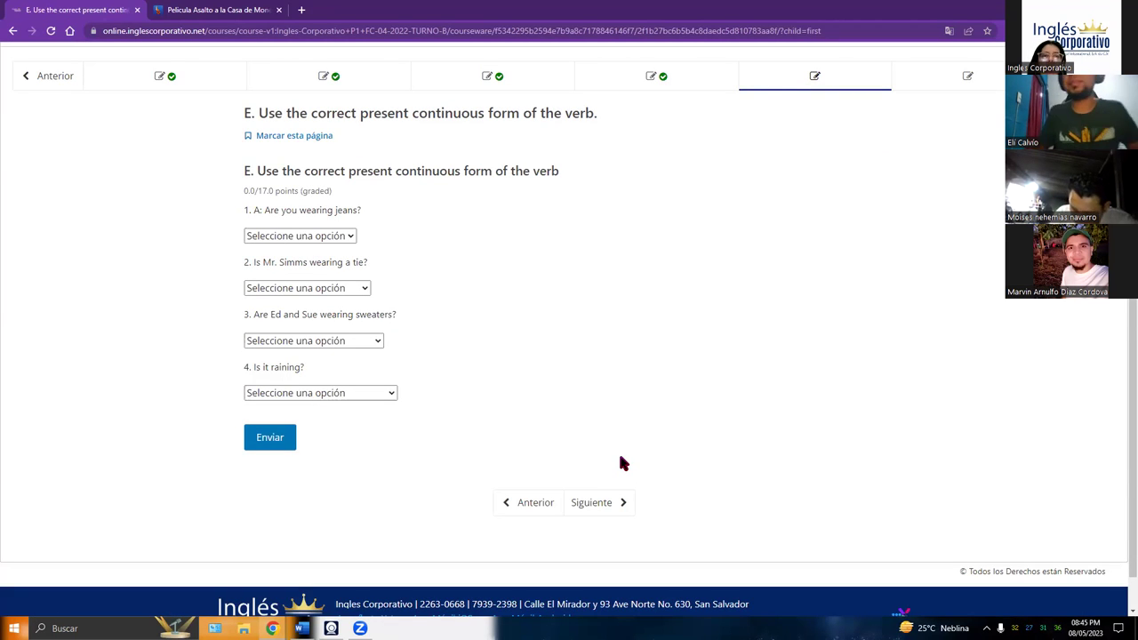
click(332, 238)
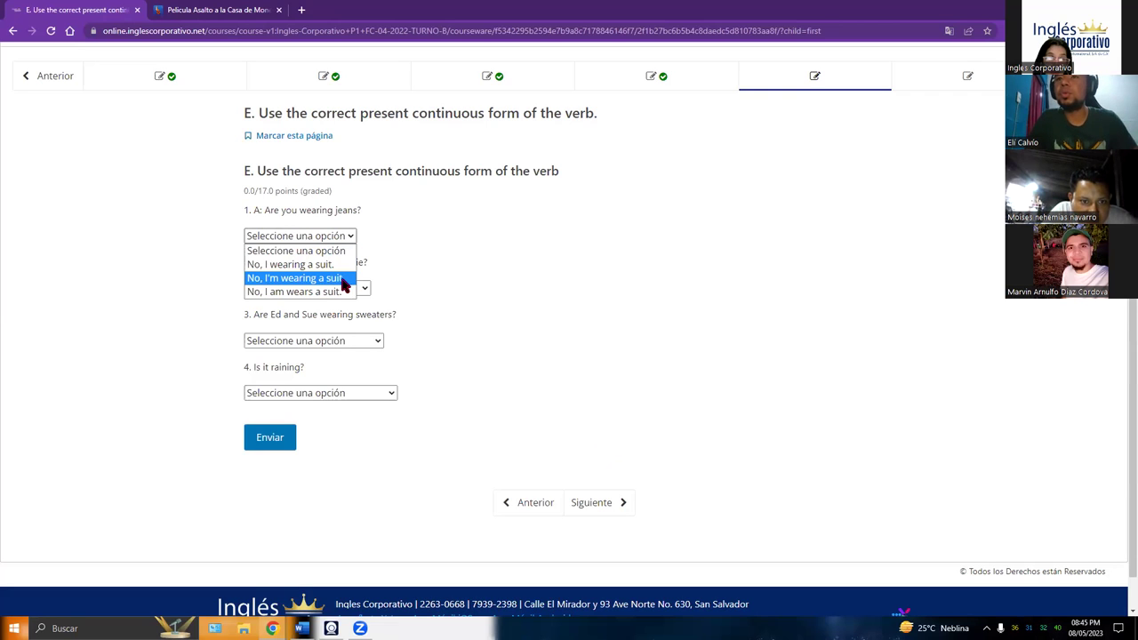
click(344, 279)
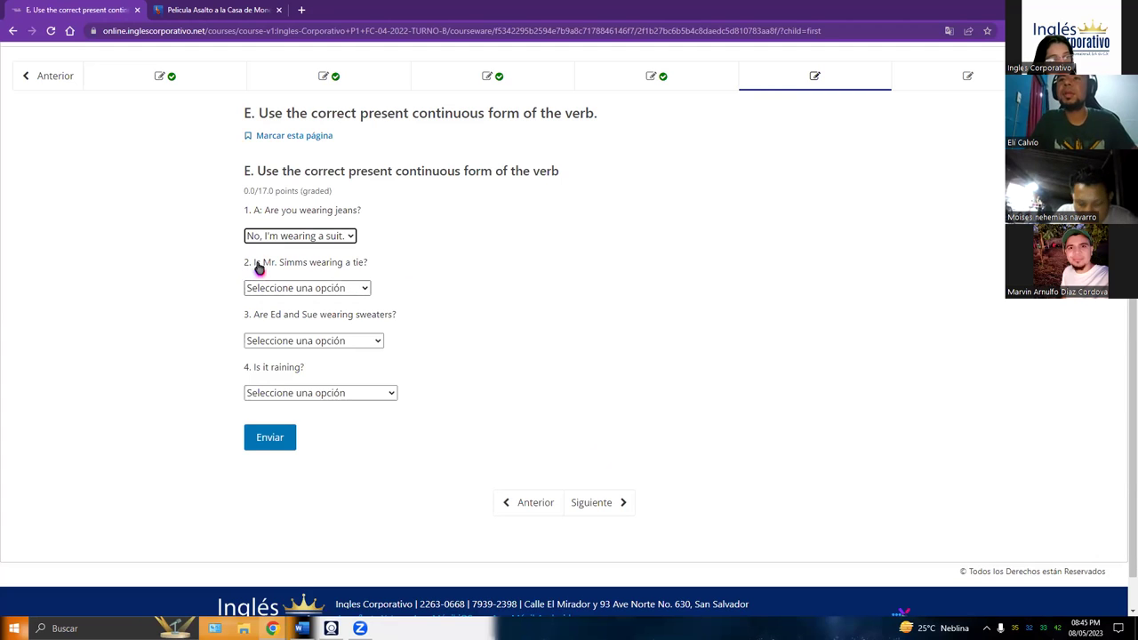
Answer question 2 about the tie with "No, He isn't wearing a tie." and question 3 about the sweaters with "No, they're not. It's very hot.".
click(360, 289)
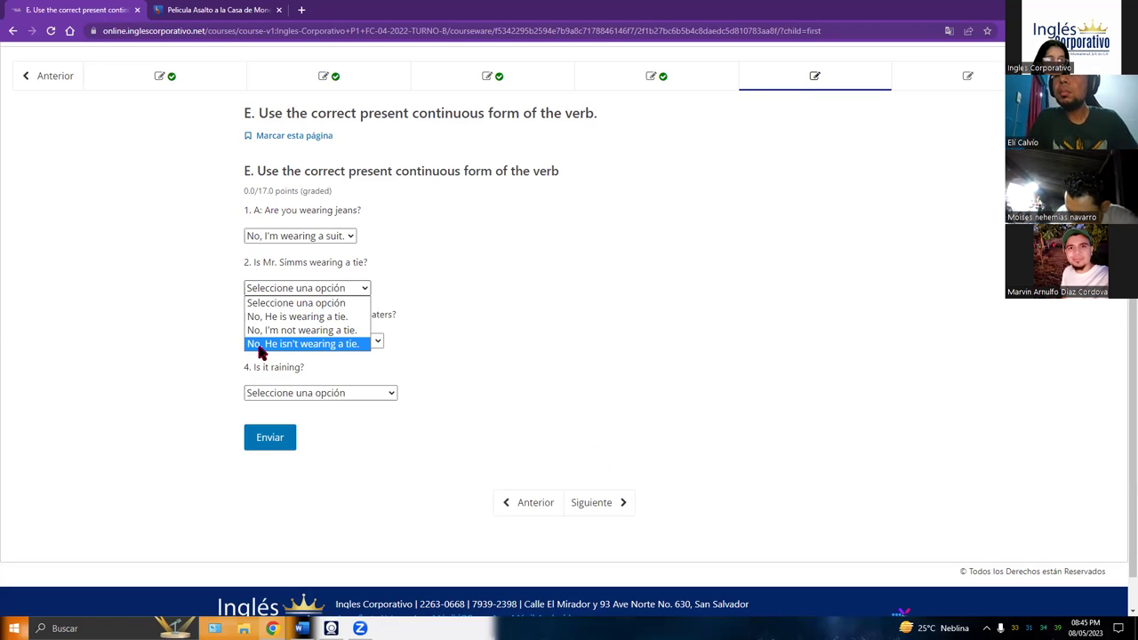
click(326, 346)
drag(246, 316, 417, 317)
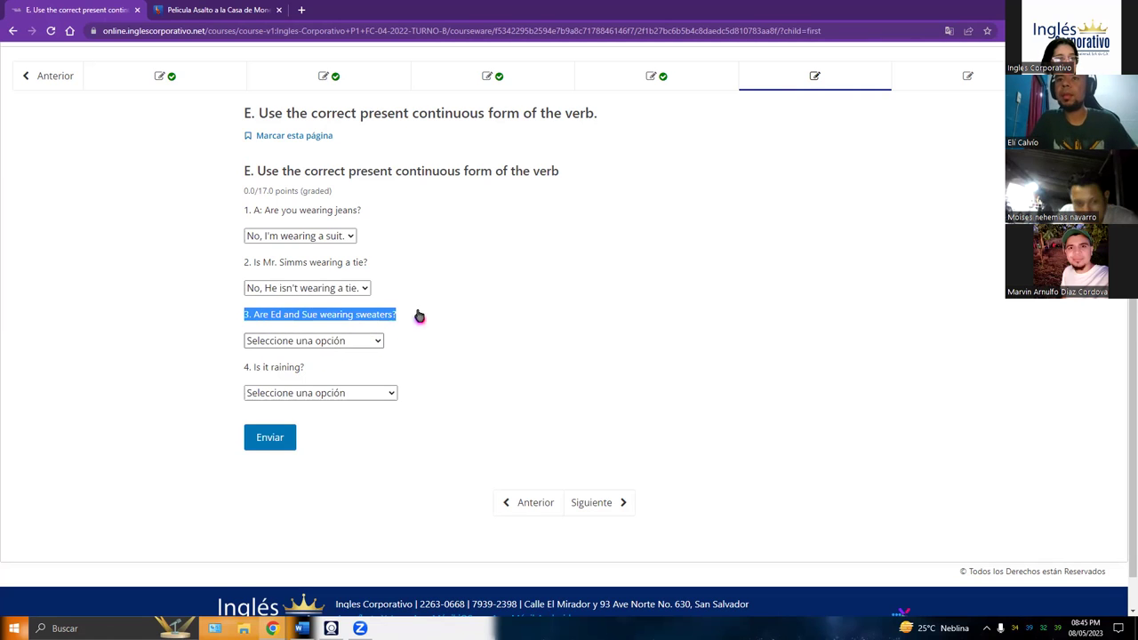
click(369, 347)
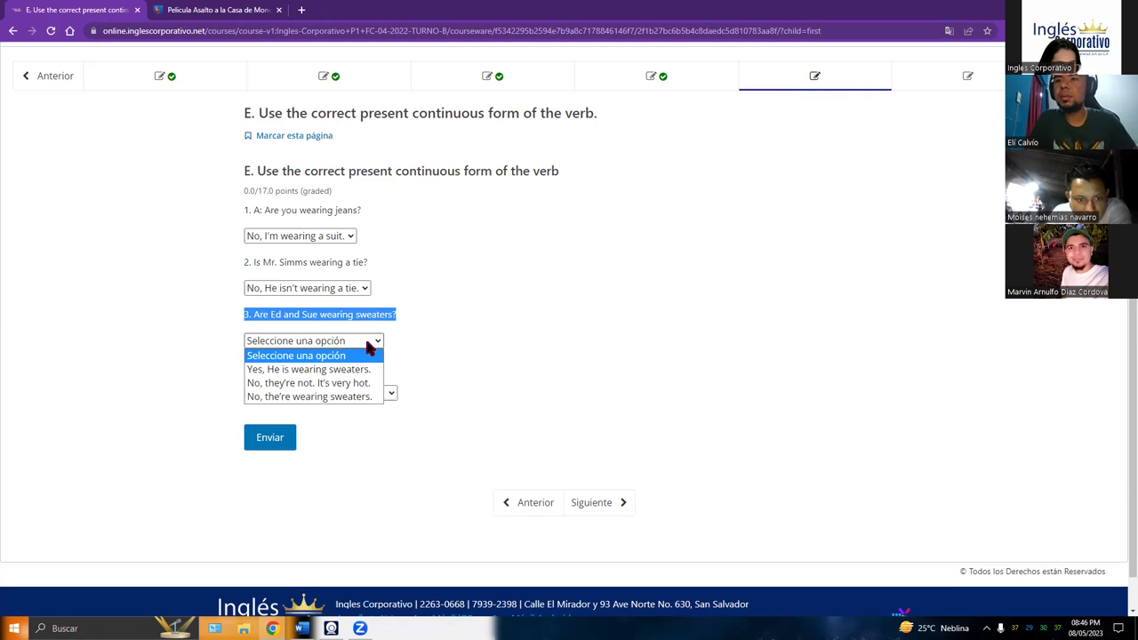
click(376, 389)
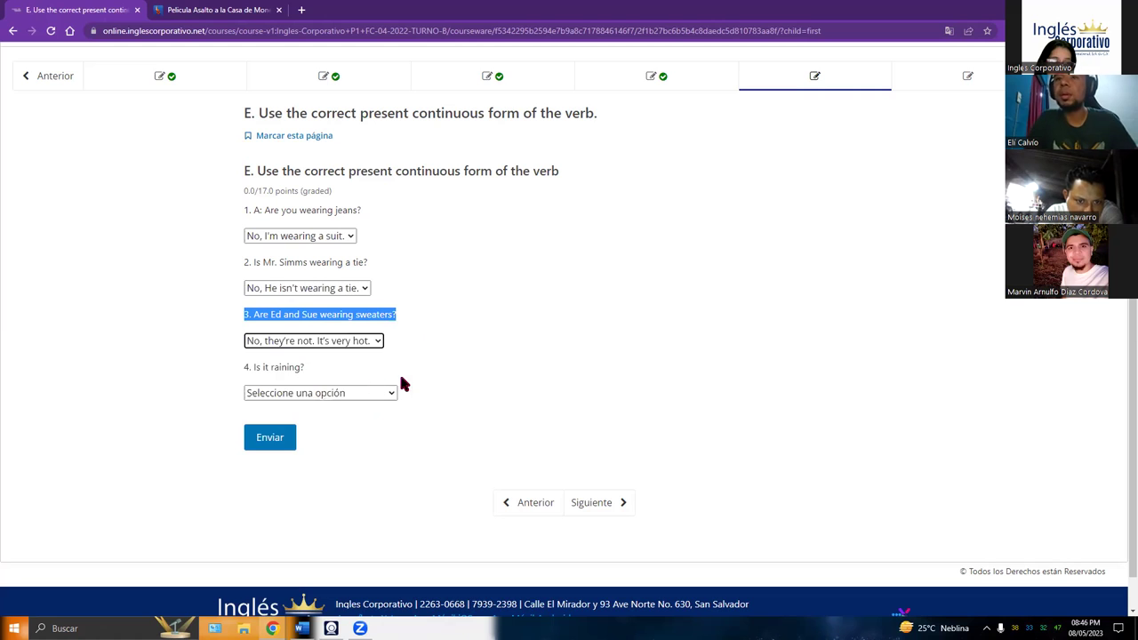
click(410, 355)
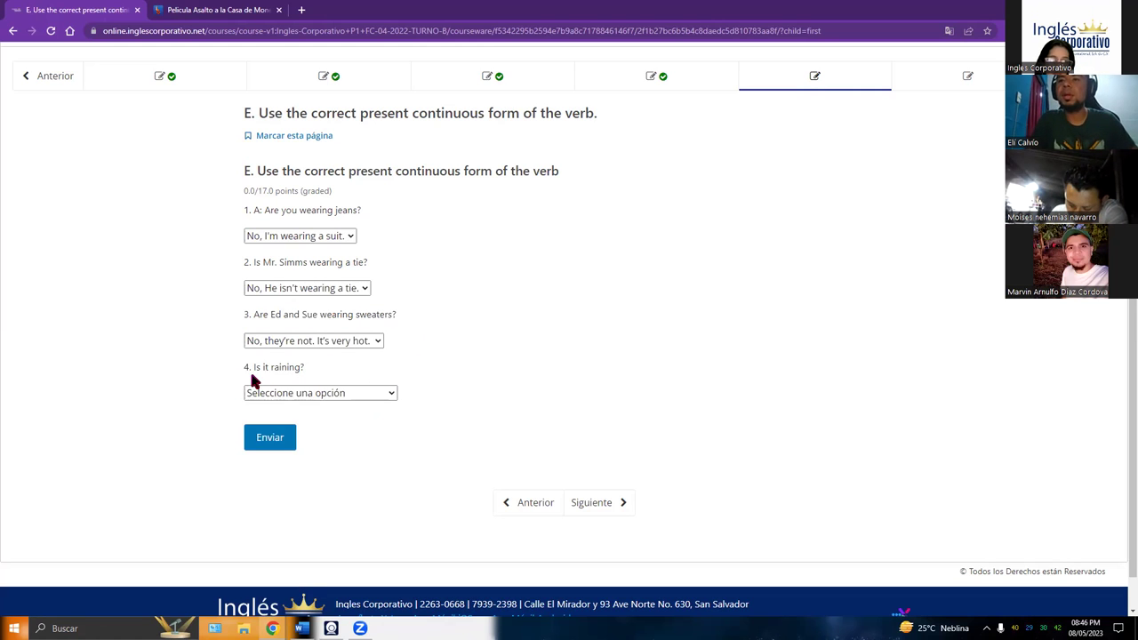
Answer question 4 about the rain with "No, it's not raining. It's snowing." and submit the section E answers.
click(329, 393)
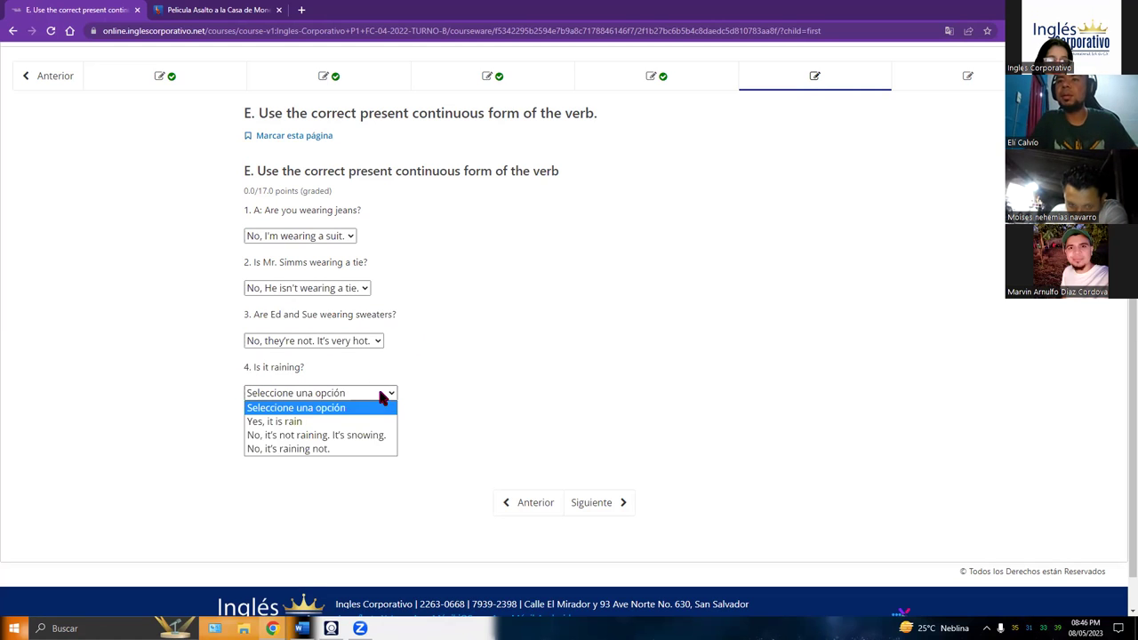
click(361, 439)
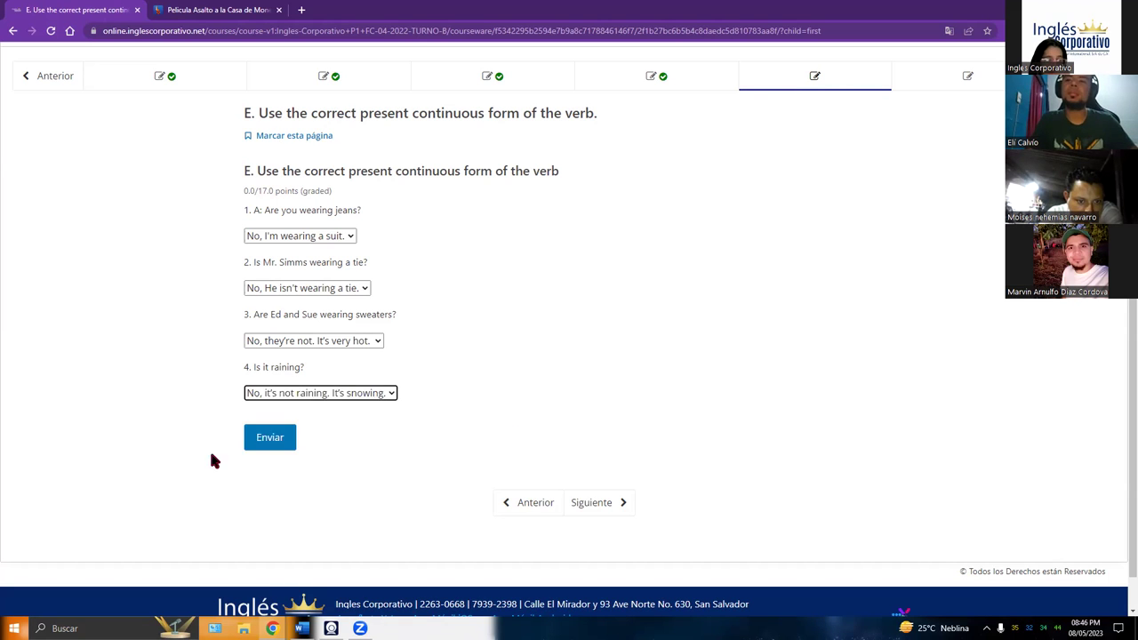
click(276, 437)
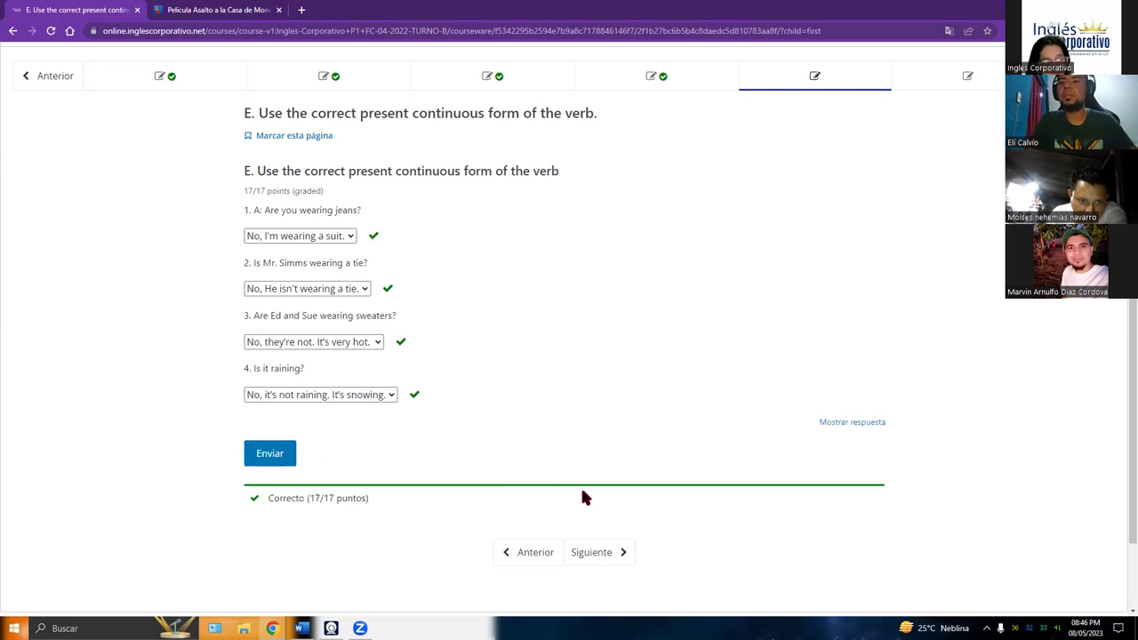
Move on to section F, Select the correct time, and answer question 2 with "It's ten to seven." and "It's six-fifty.".
click(600, 553)
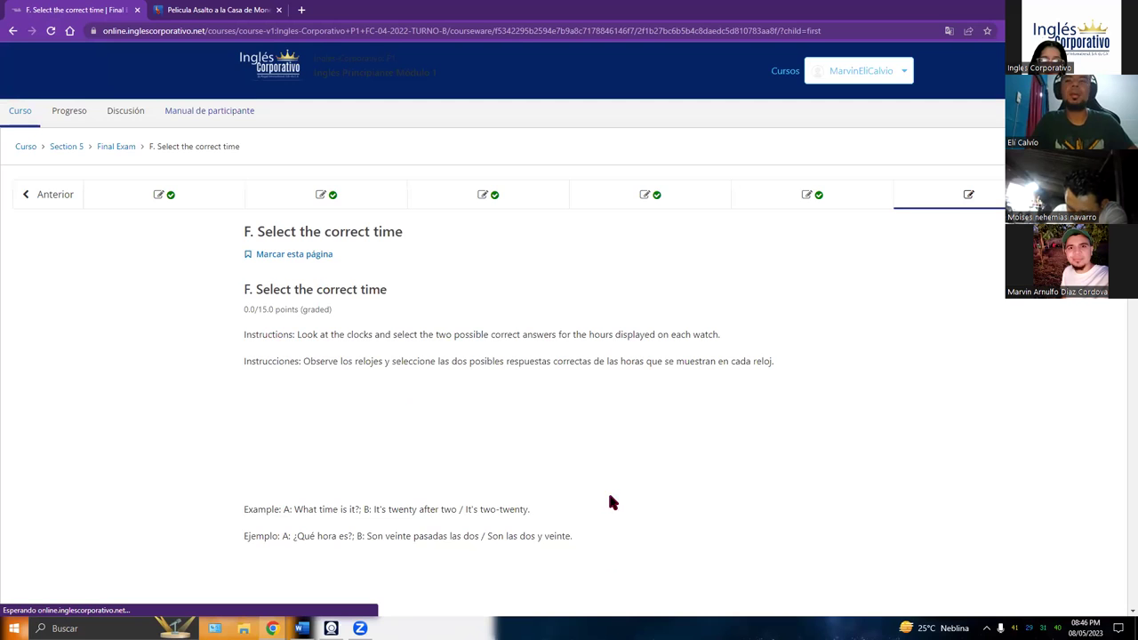
scroll(577, 480, down, 5)
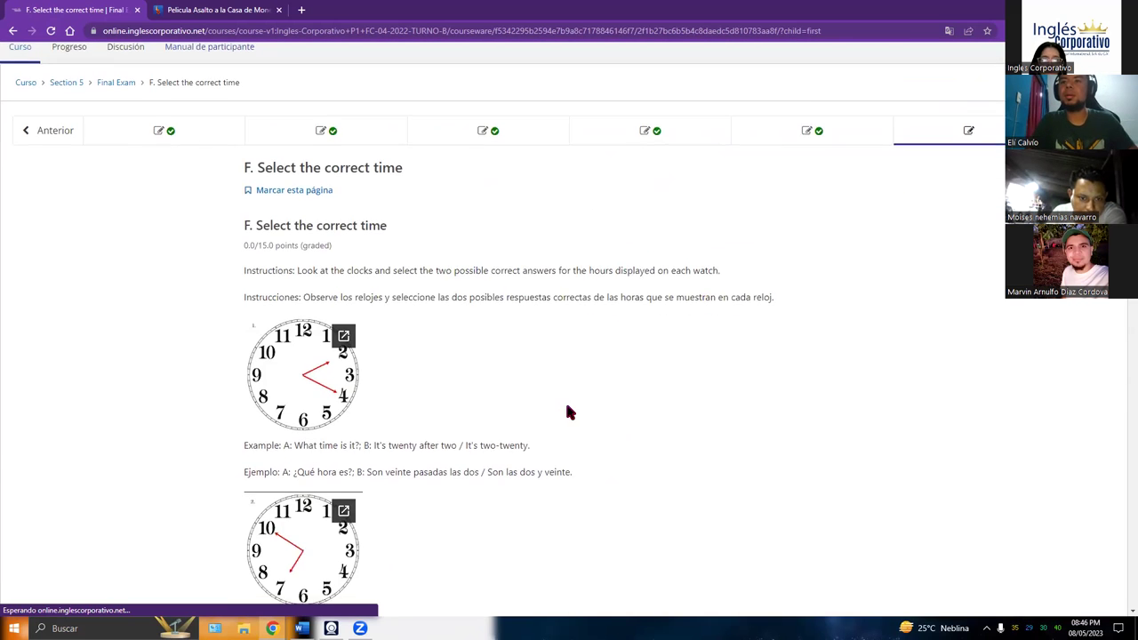
scroll(570, 411, up, 1)
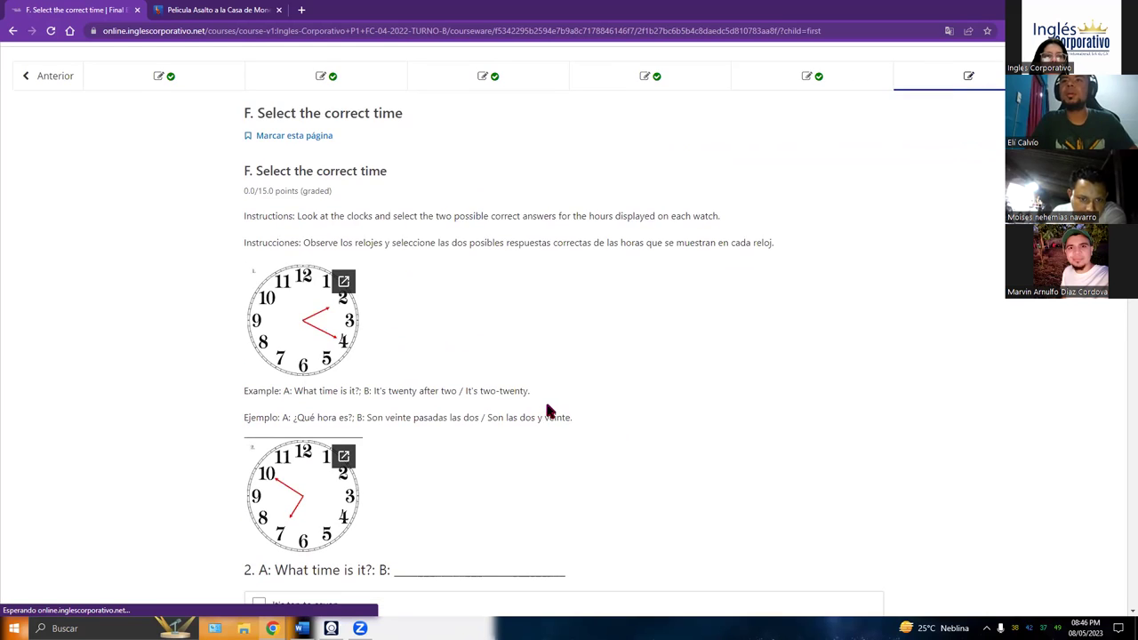
scroll(548, 411, down, 2)
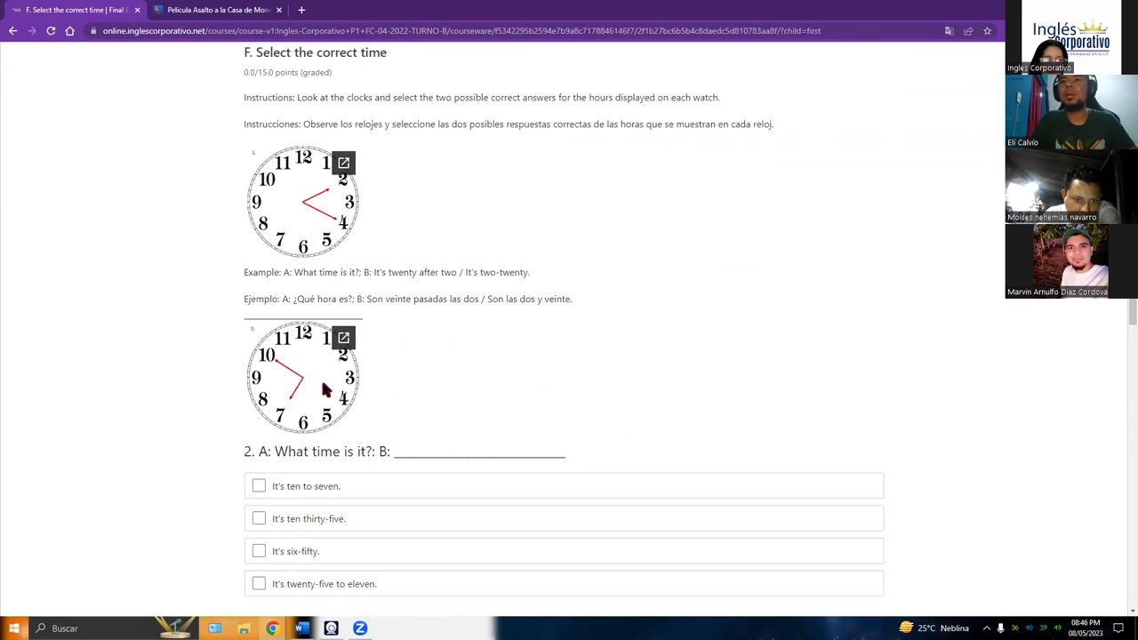
scroll(256, 340, down, 1)
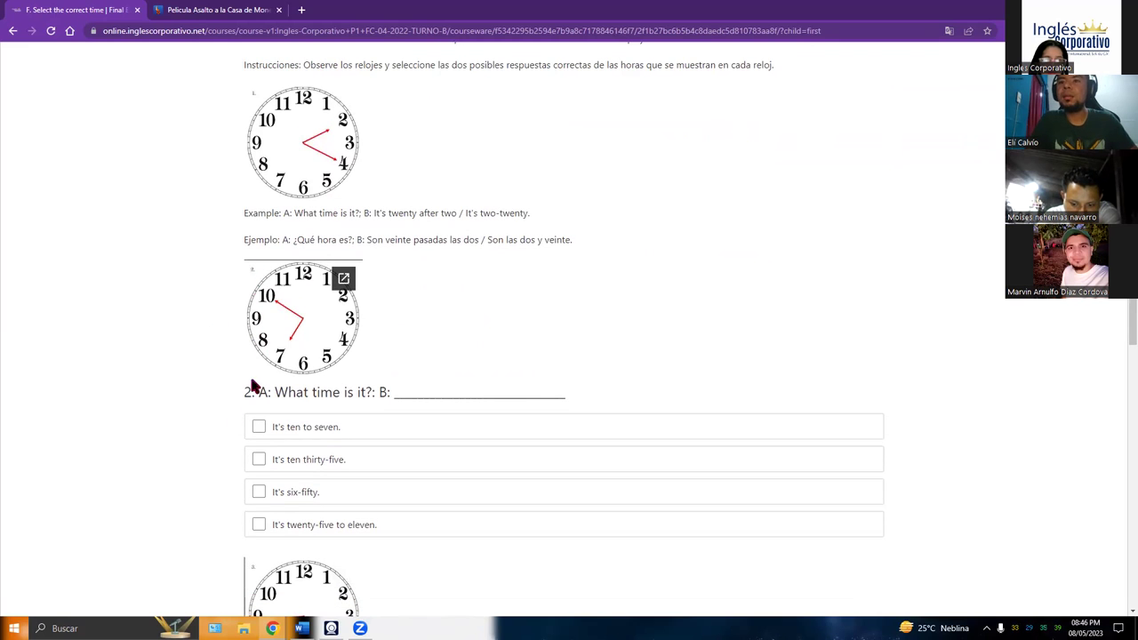
scroll(236, 369, down, 1)
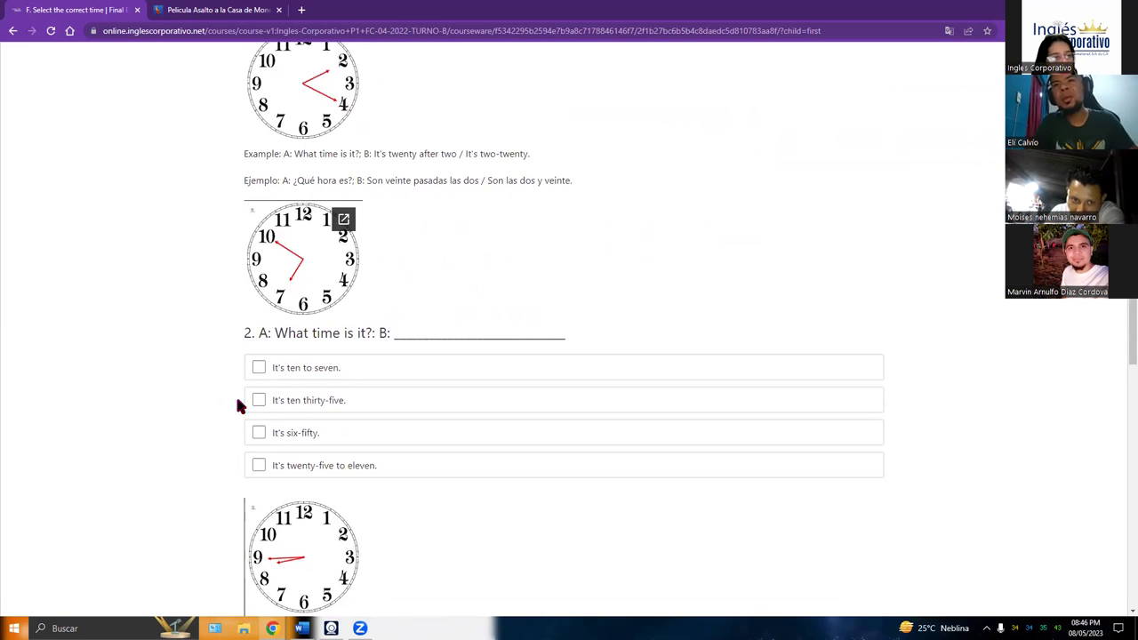
click(259, 366)
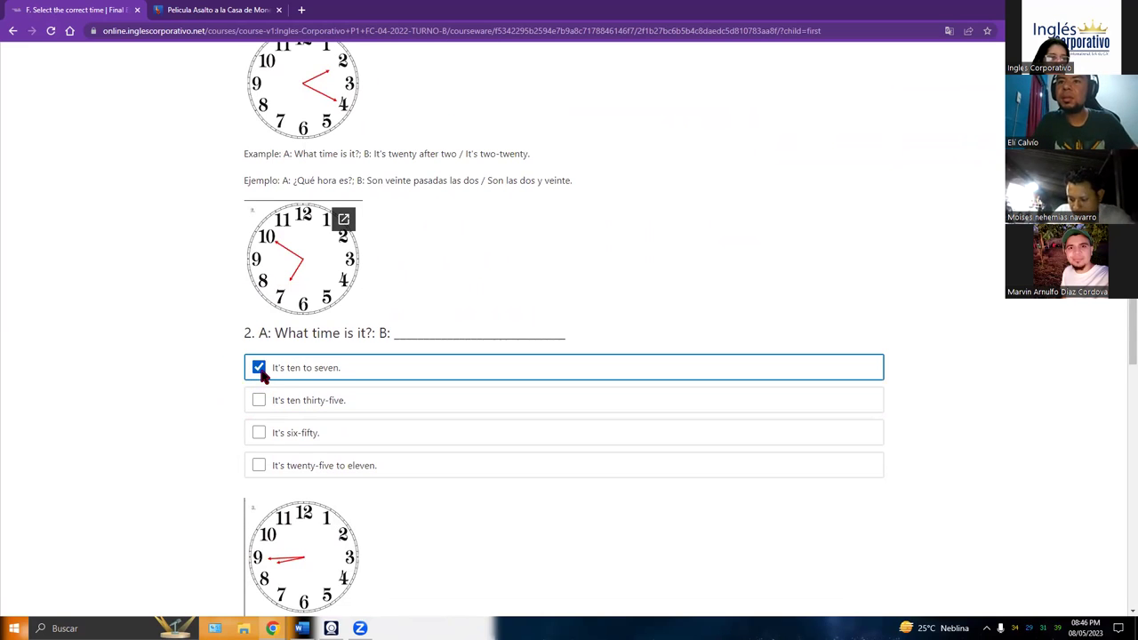
click(259, 434)
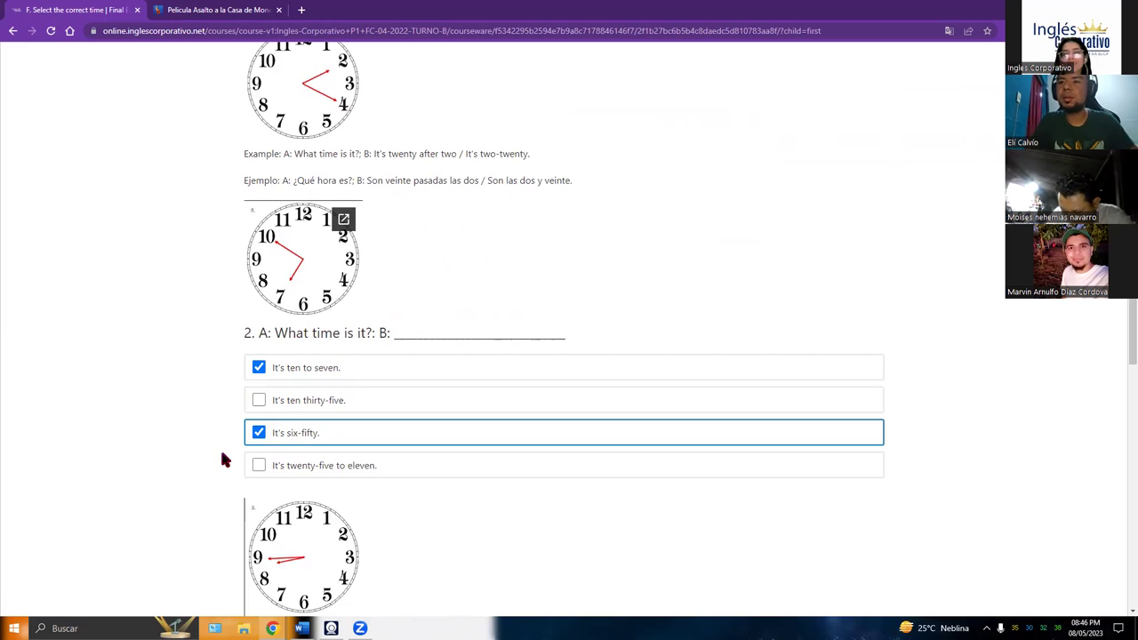
Answer question 3 of section F with "It's eight forty-five." and "It's a quarter to nine.".
scroll(223, 460, down, 2)
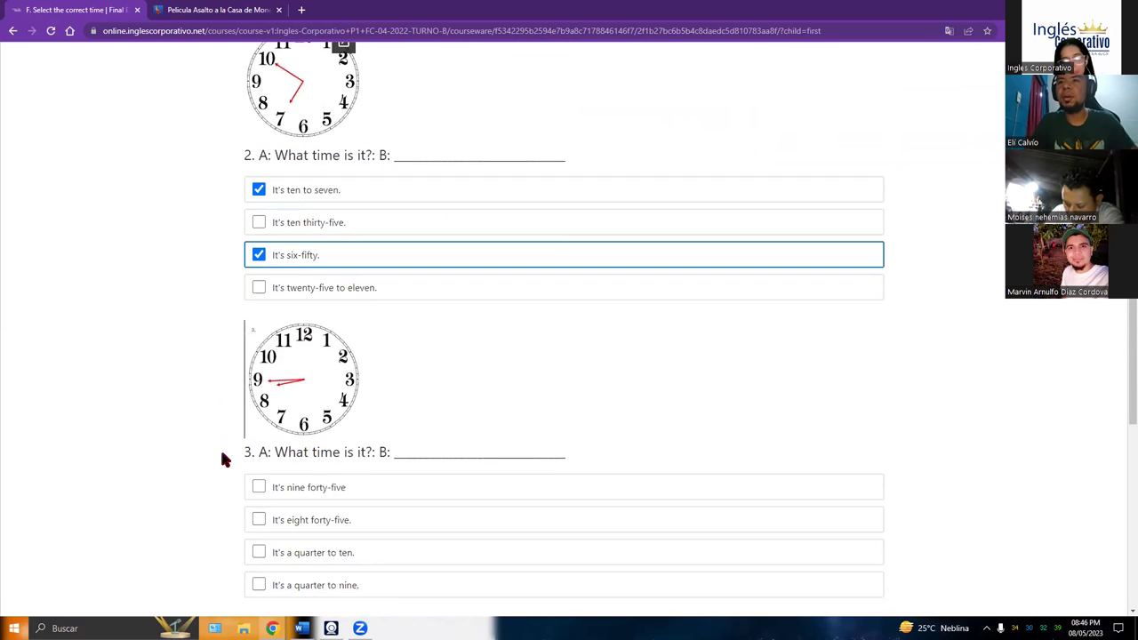
scroll(222, 460, down, 1)
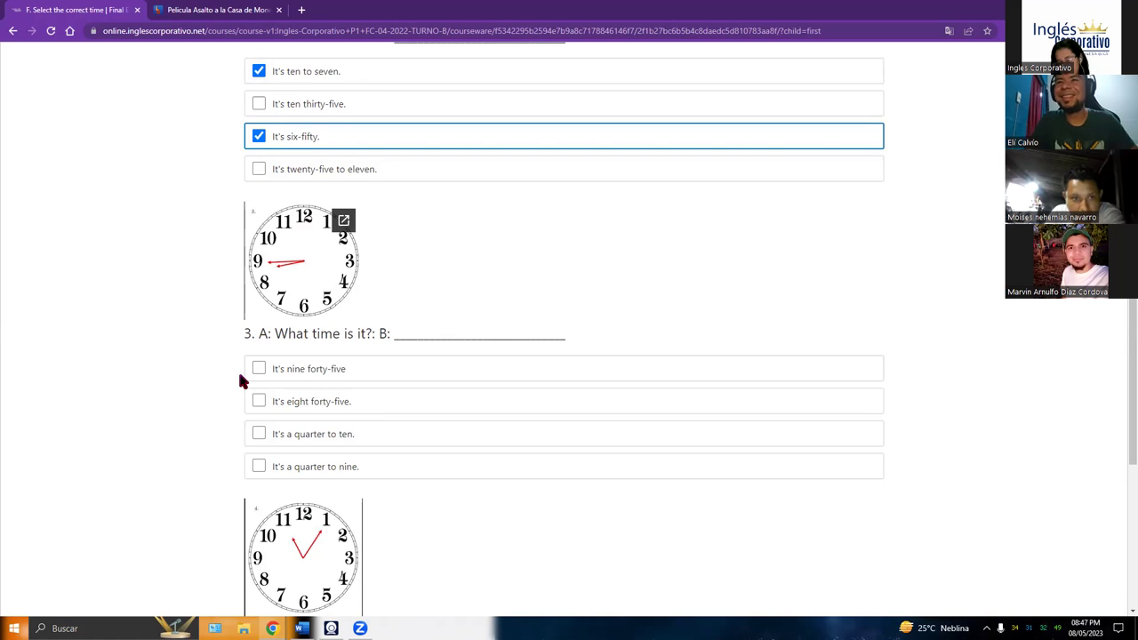
scroll(241, 381, down, 1)
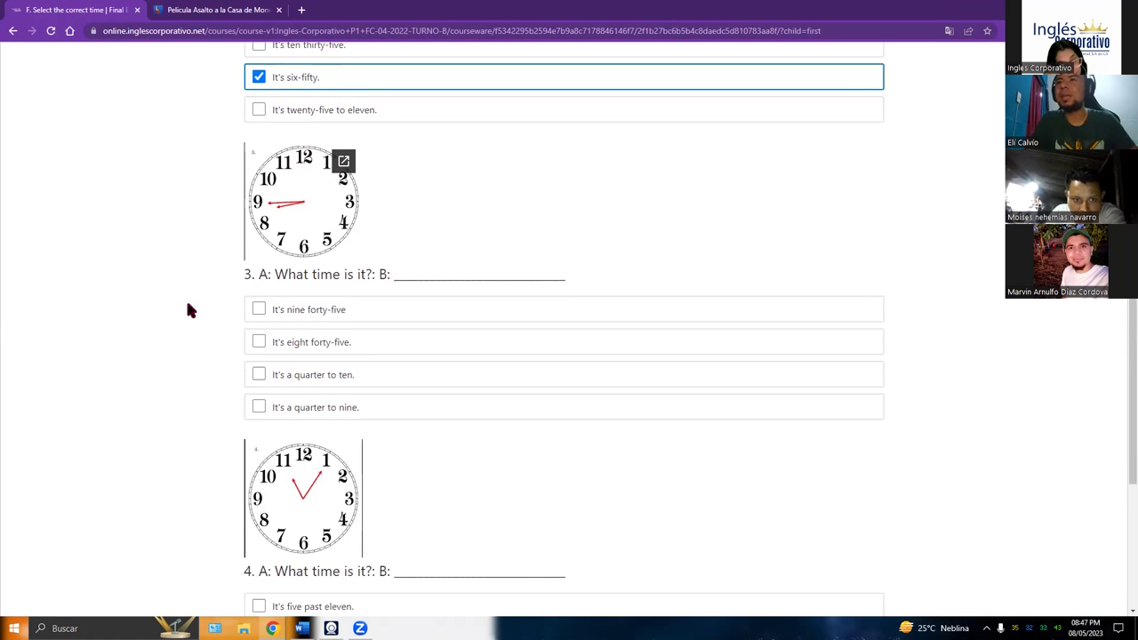
click(257, 345)
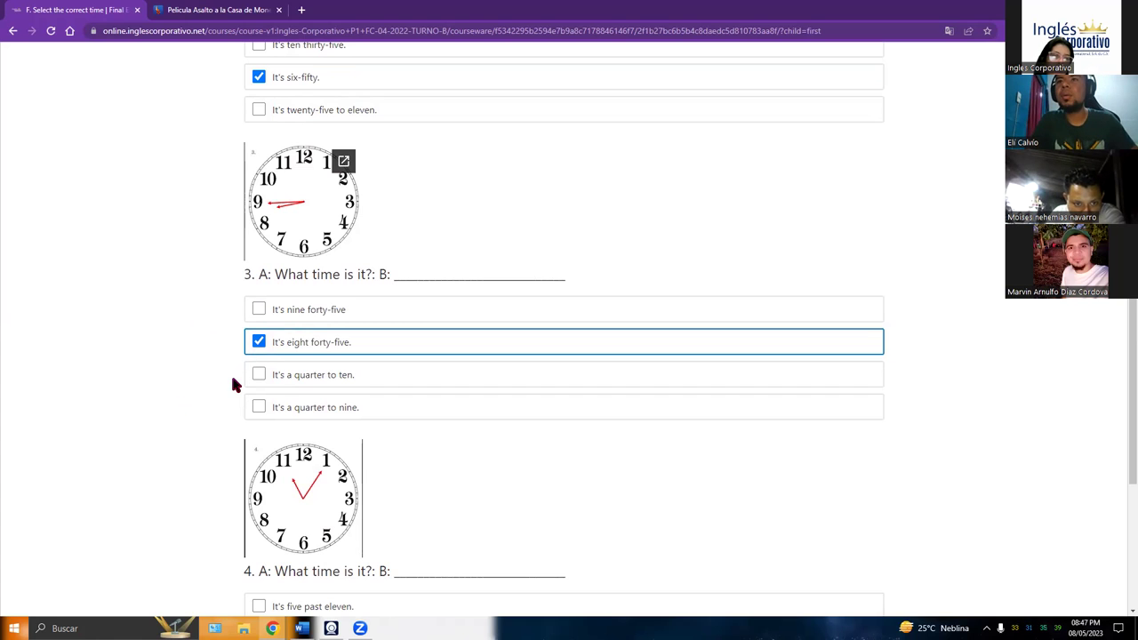
click(252, 408)
scroll(216, 436, down, 2)
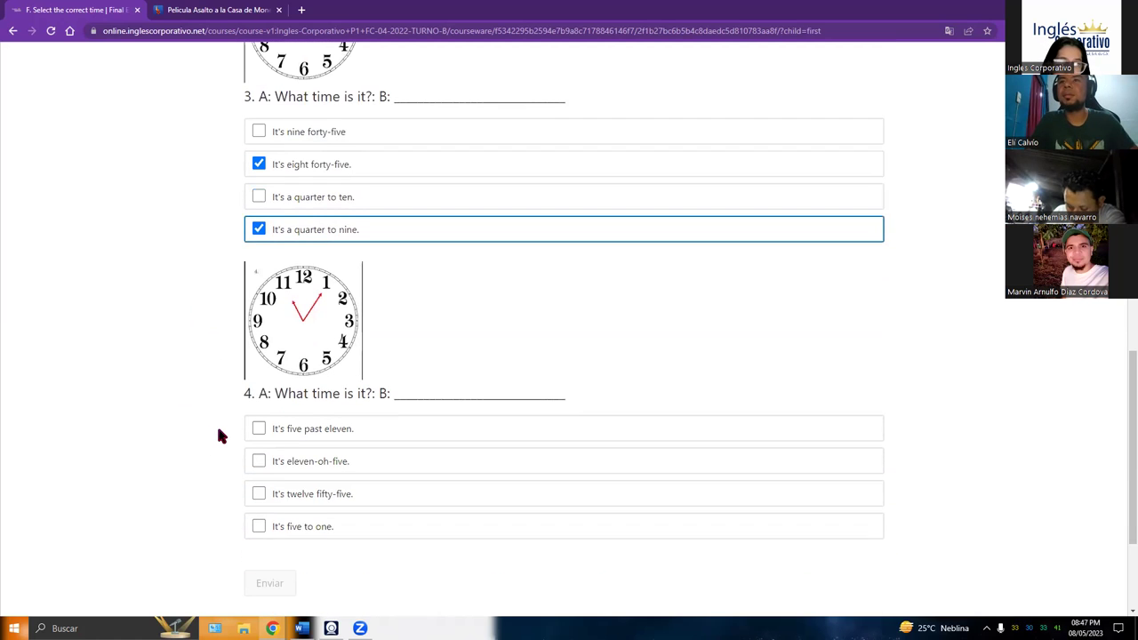
Answer question 4 with "It's five past eleven." and "It's eleven-oh-five.", and submit the section F answers.
scroll(213, 396, down, 2)
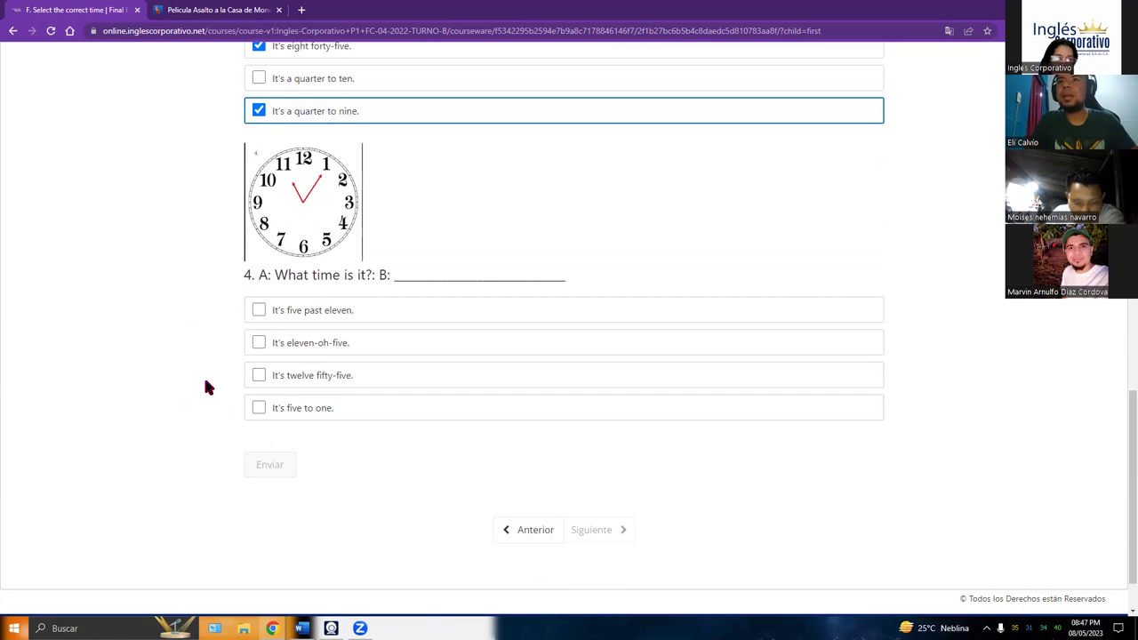
click(260, 353)
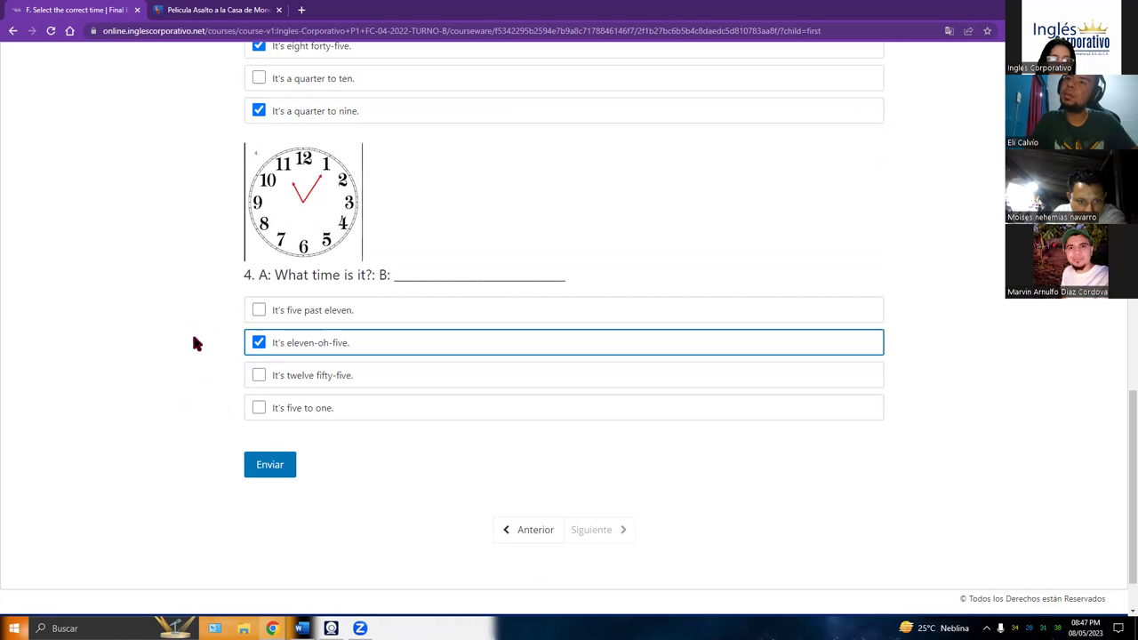
click(251, 310)
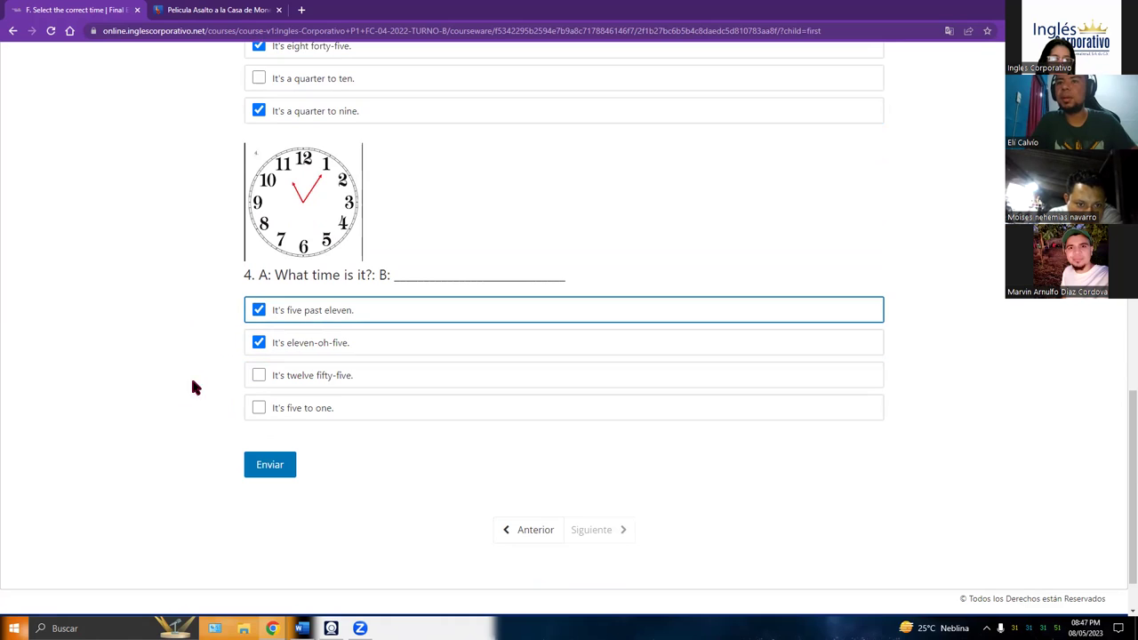
click(269, 470)
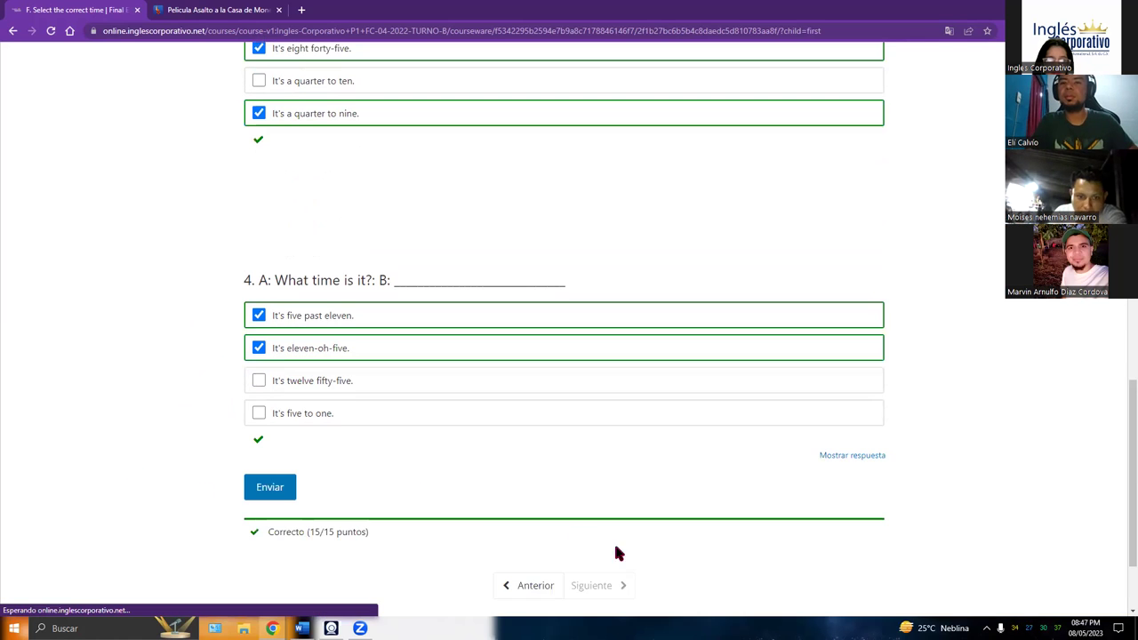
Open the course progress page to review the grades for the whole course.
scroll(877, 544, up, 6)
scroll(948, 544, up, 5)
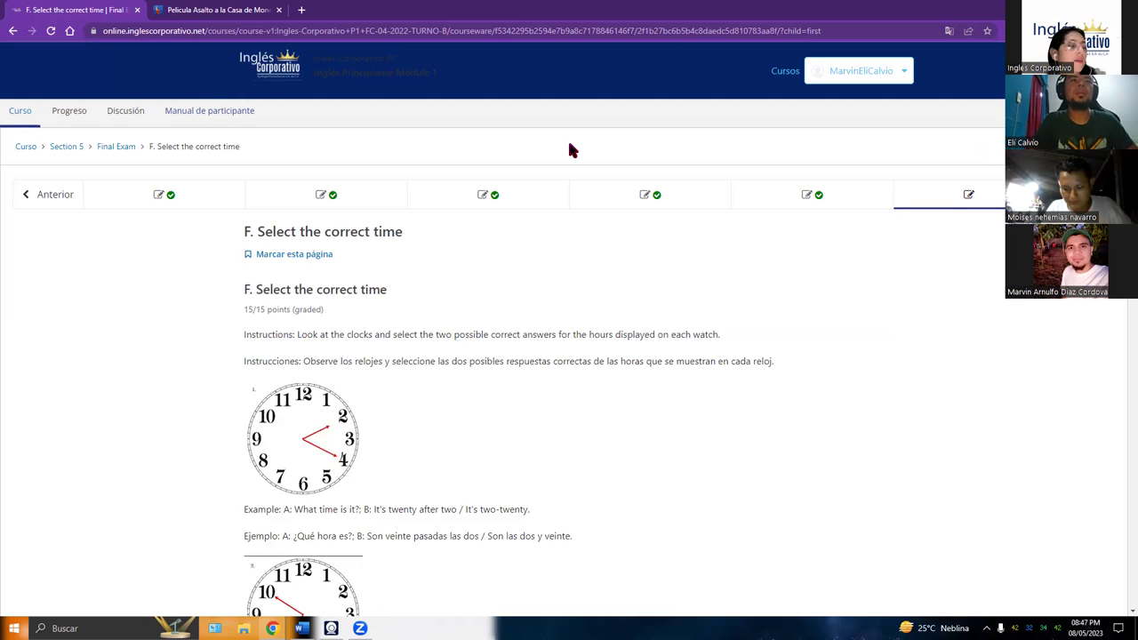
click(66, 112)
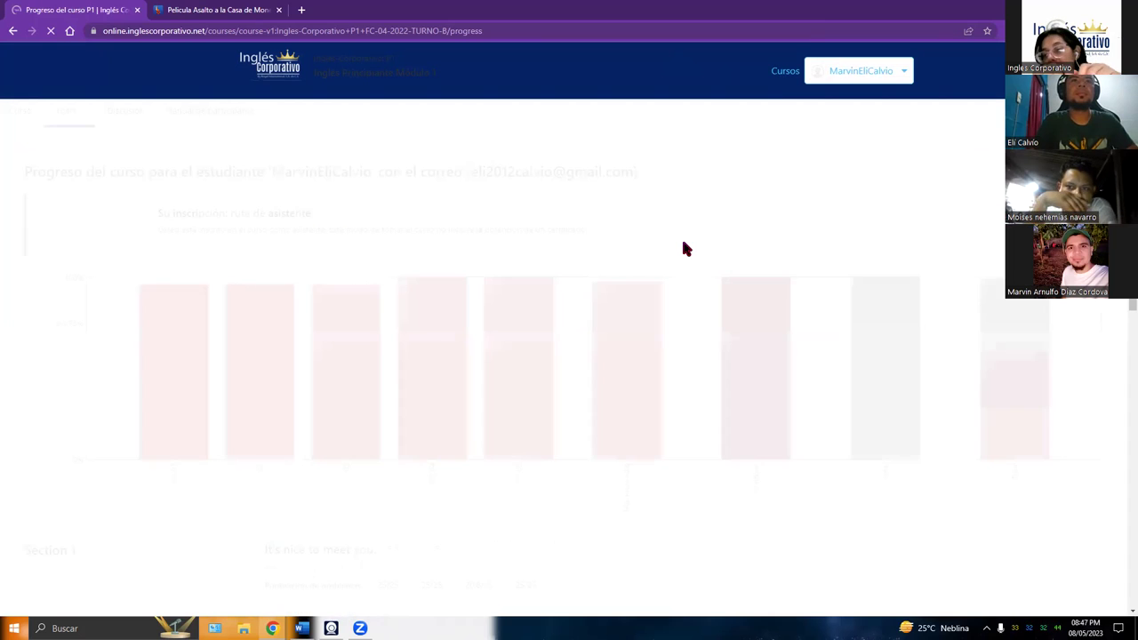